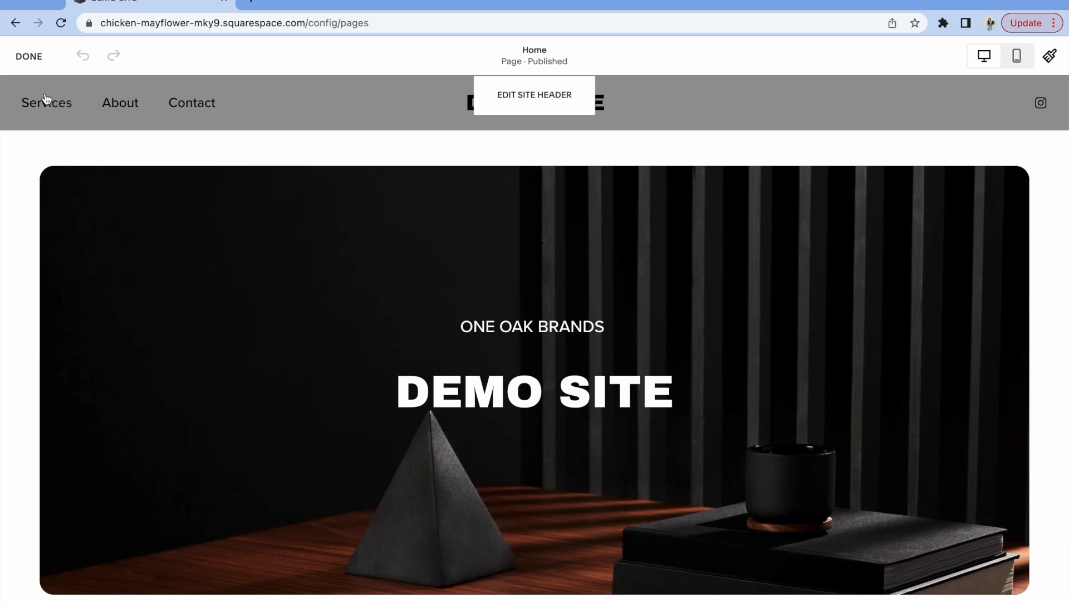
# - Open the site header's editing options to view the global settings, and close them
pyautogui.moveTo(450, 209)
pyautogui.moveTo(588, 234)
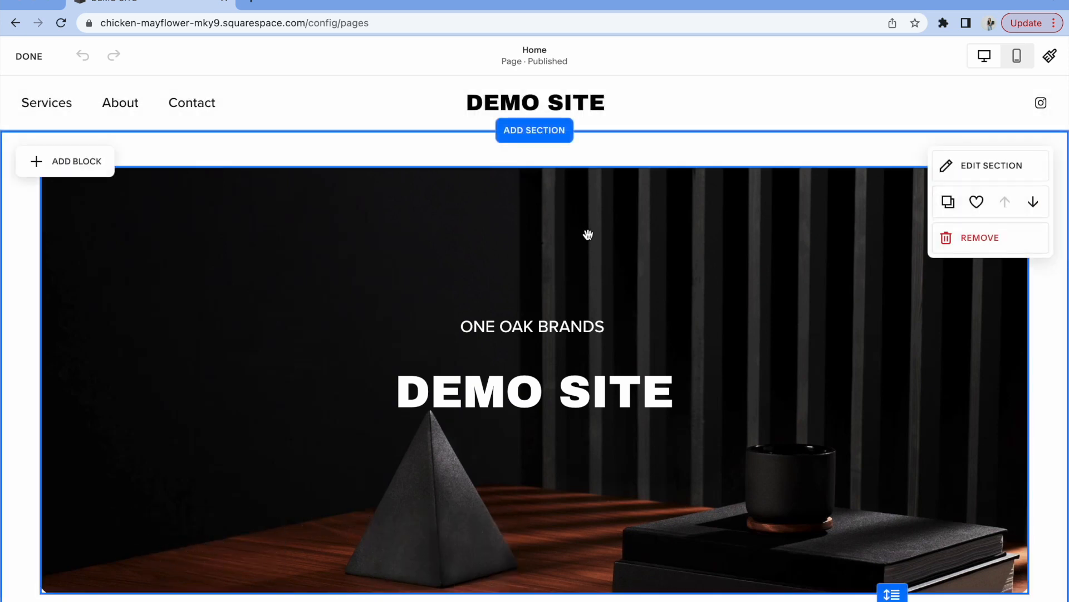
pyautogui.moveTo(960, 108)
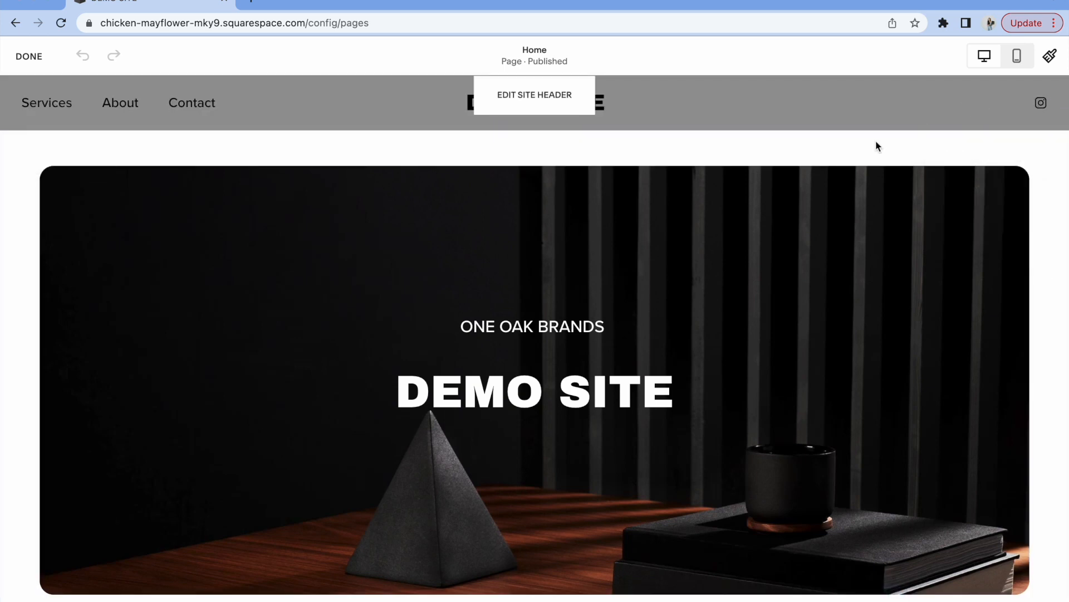
pyautogui.moveTo(678, 178)
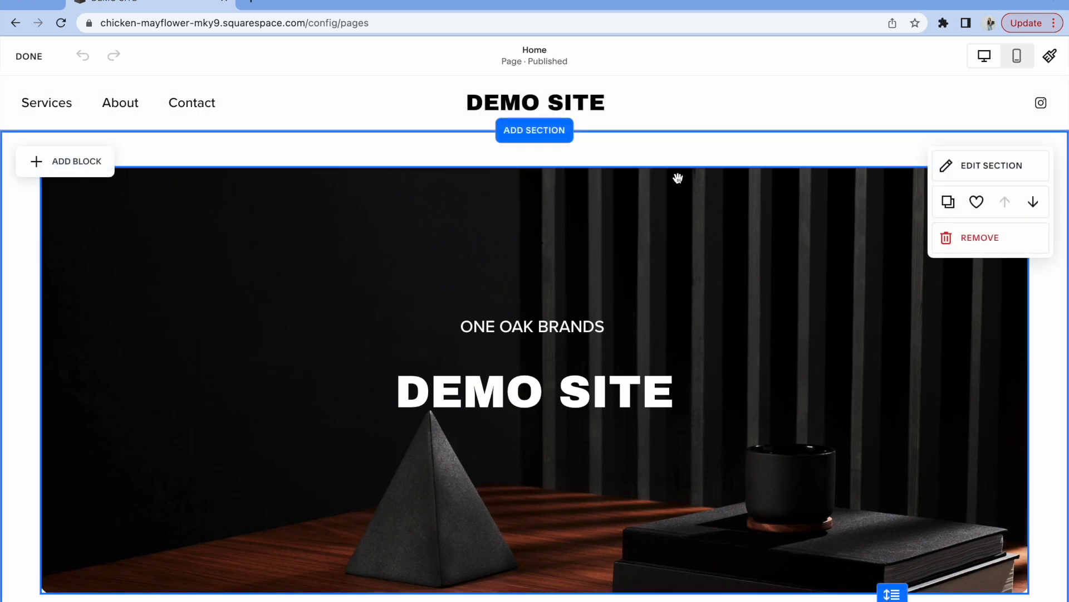
pyautogui.click(534, 100)
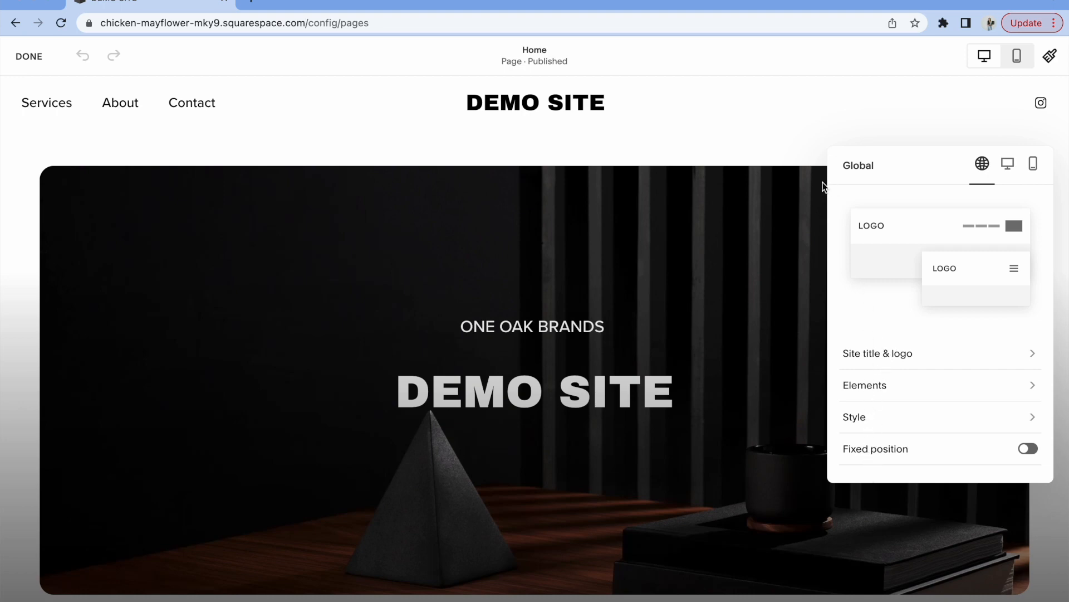
pyautogui.click(534, 225)
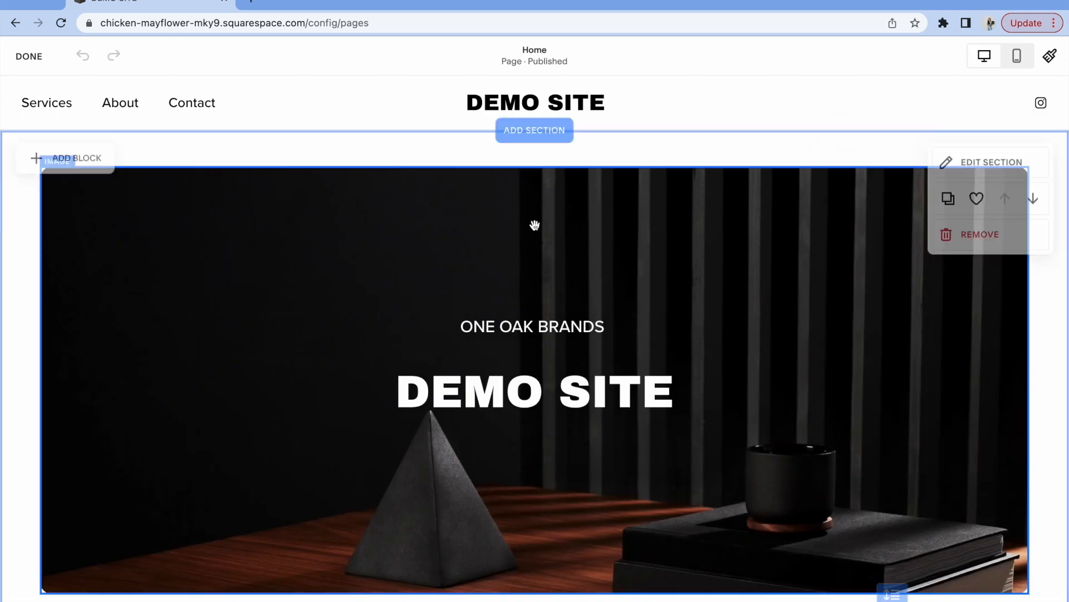
# - Open the site footer at the end of the home page for editing, and return to editing the page
pyautogui.scroll(-15, 485, 374)
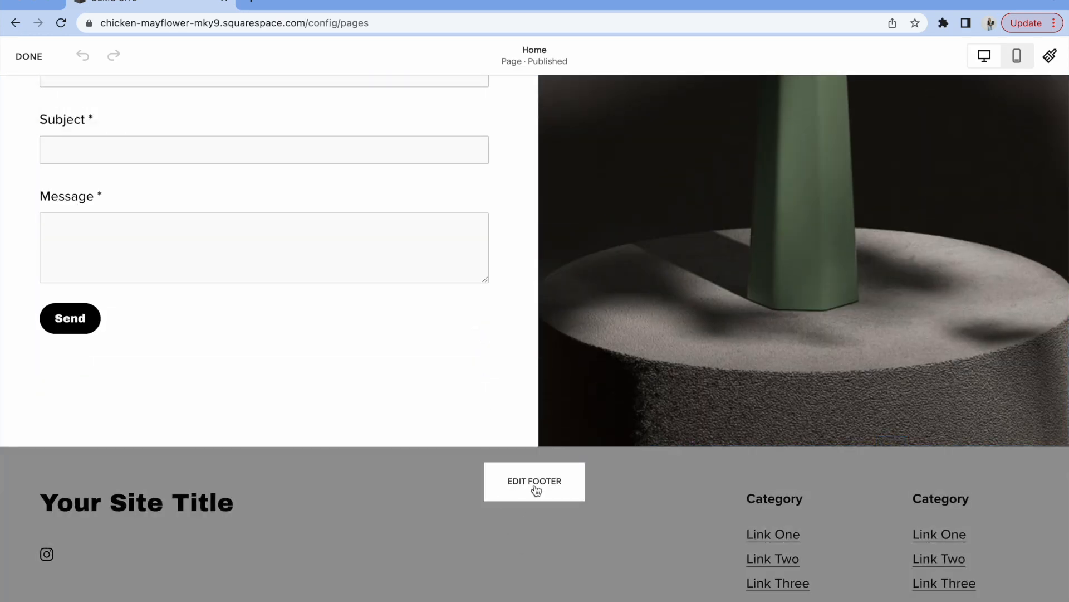
pyautogui.click(536, 490)
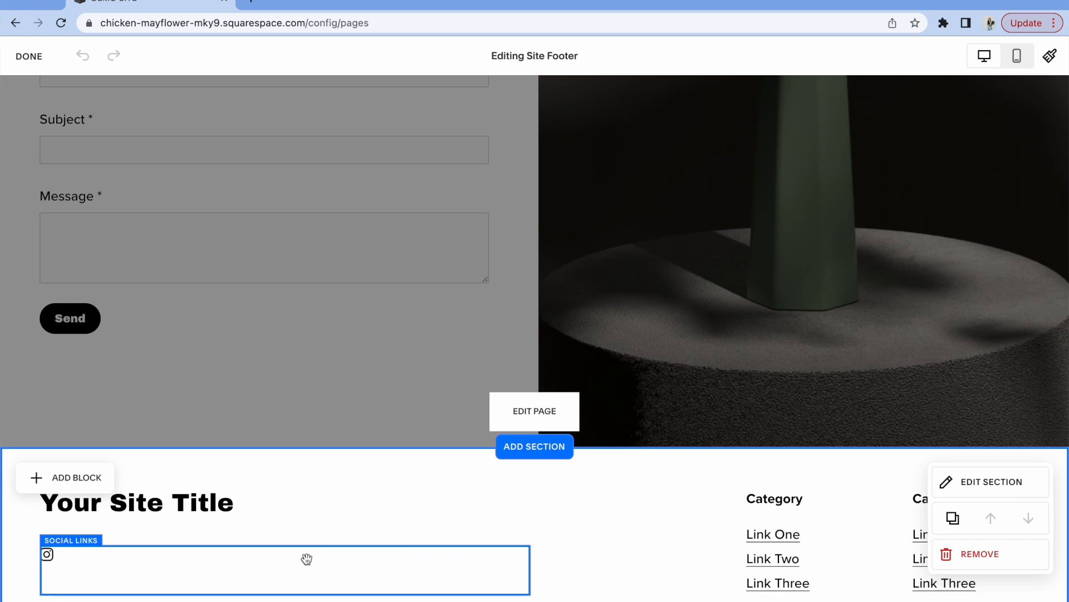
pyautogui.click(334, 377)
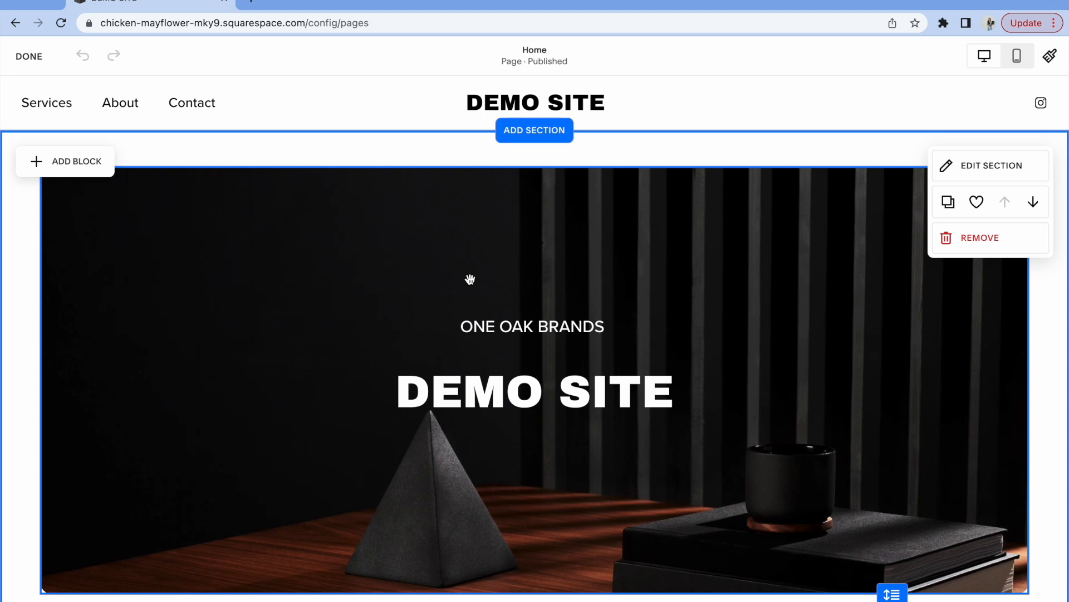
# - Examine the home page's hero banner and Our Products sections and their section editing controls
pyautogui.scroll(-1, 470, 279)
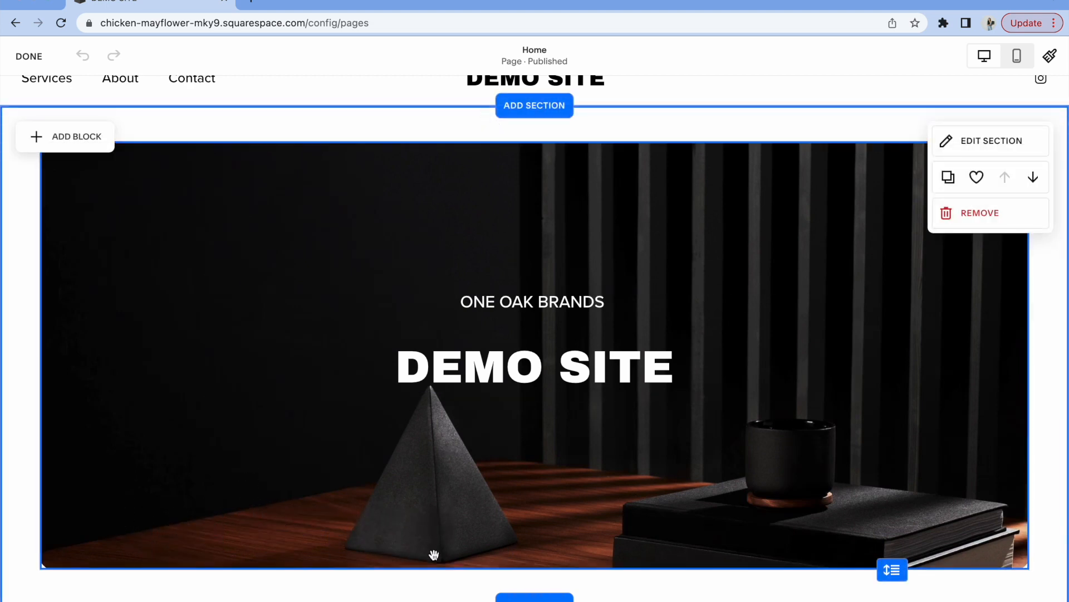
pyautogui.scroll(-9, 433, 554)
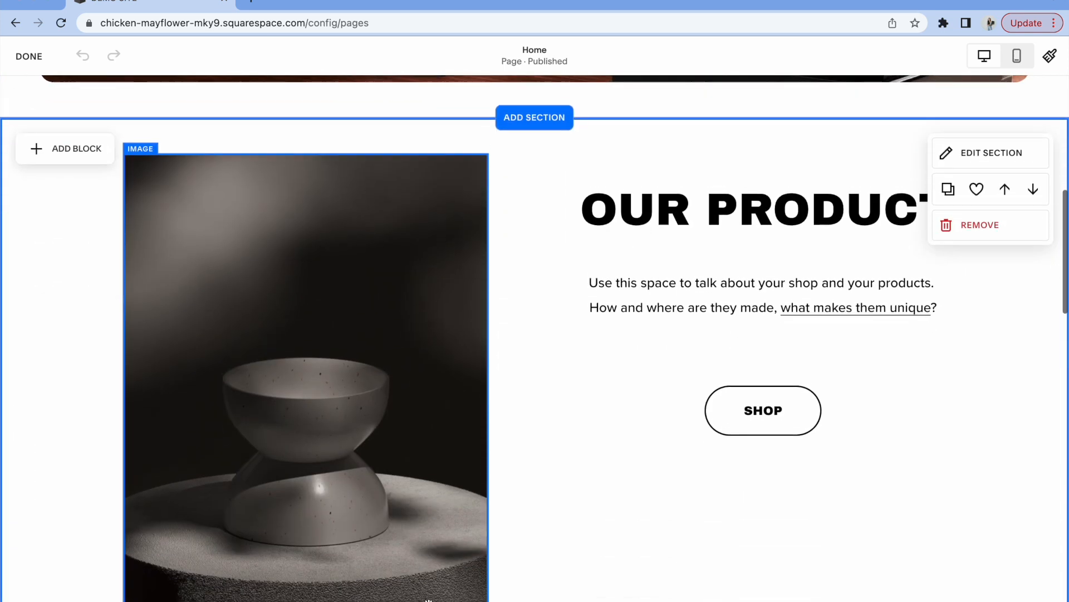
pyautogui.scroll(-2, 429, 600)
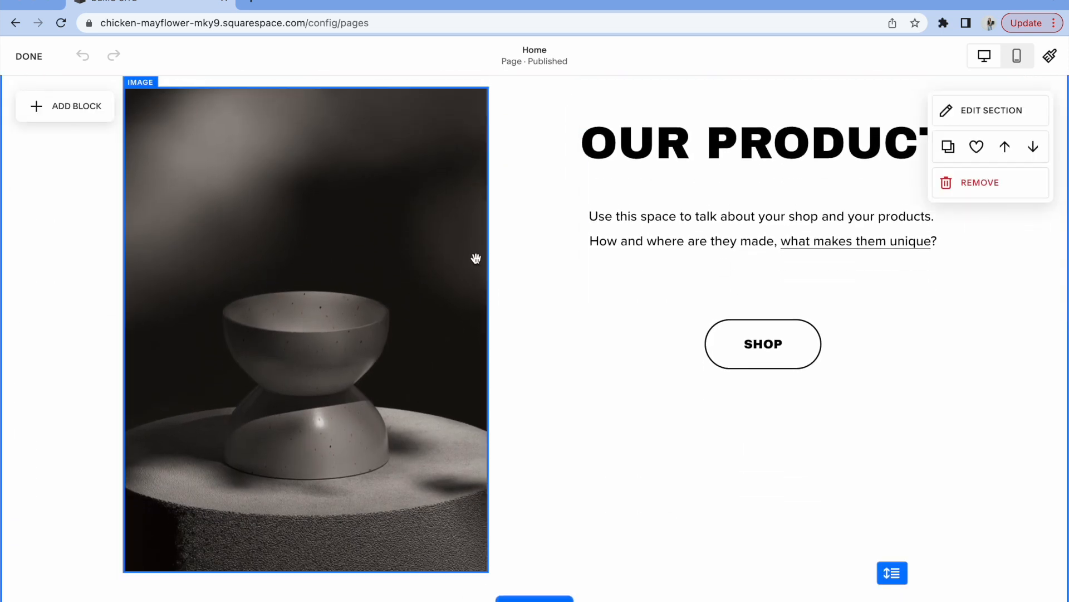
pyautogui.scroll(5, 561, 423)
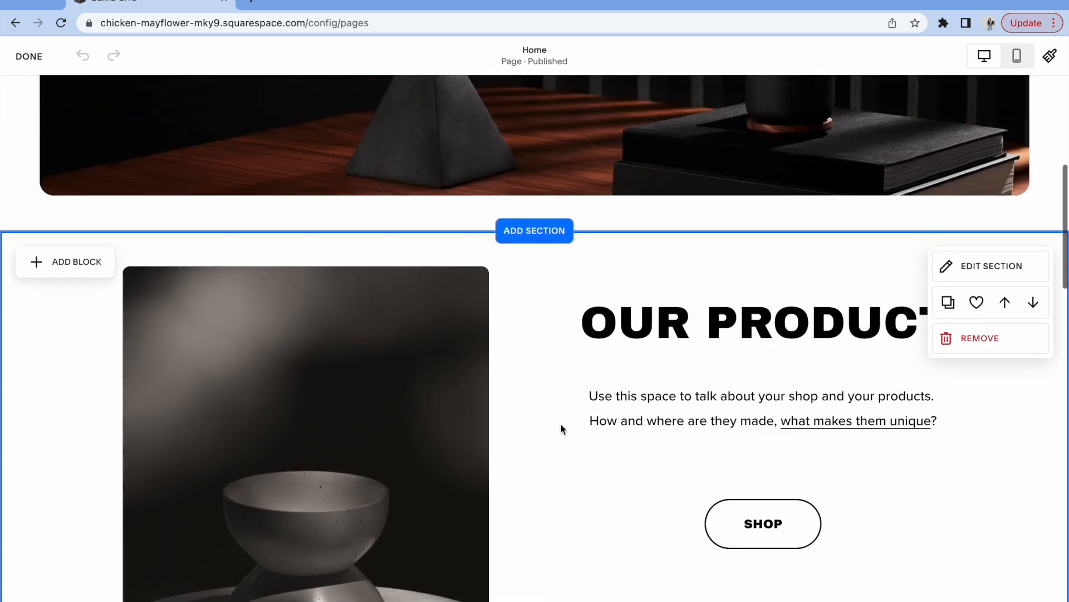
pyautogui.scroll(8, 560, 424)
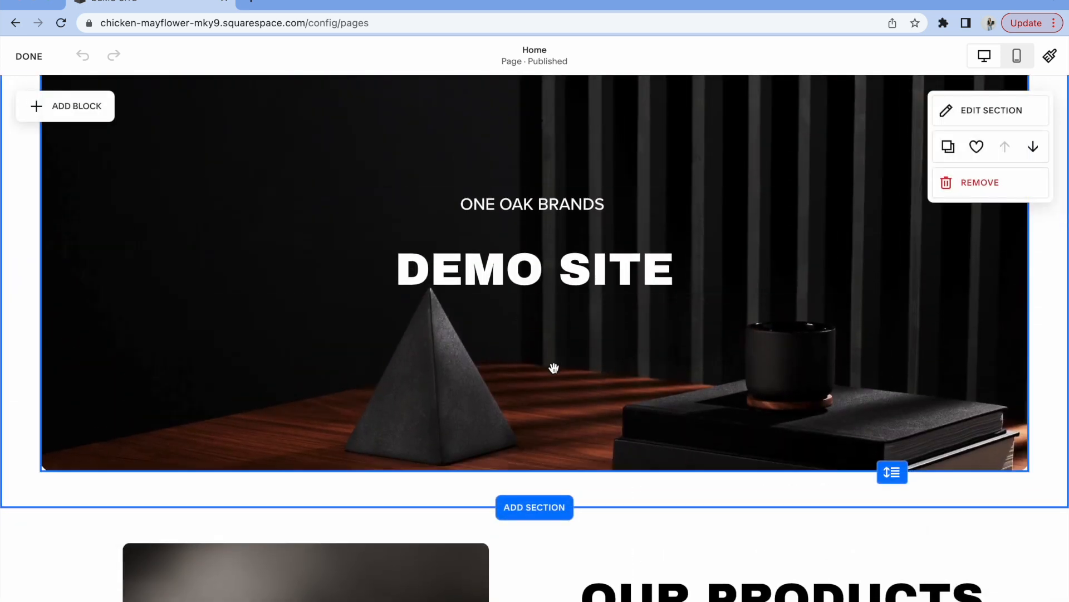
pyautogui.scroll(3, 554, 368)
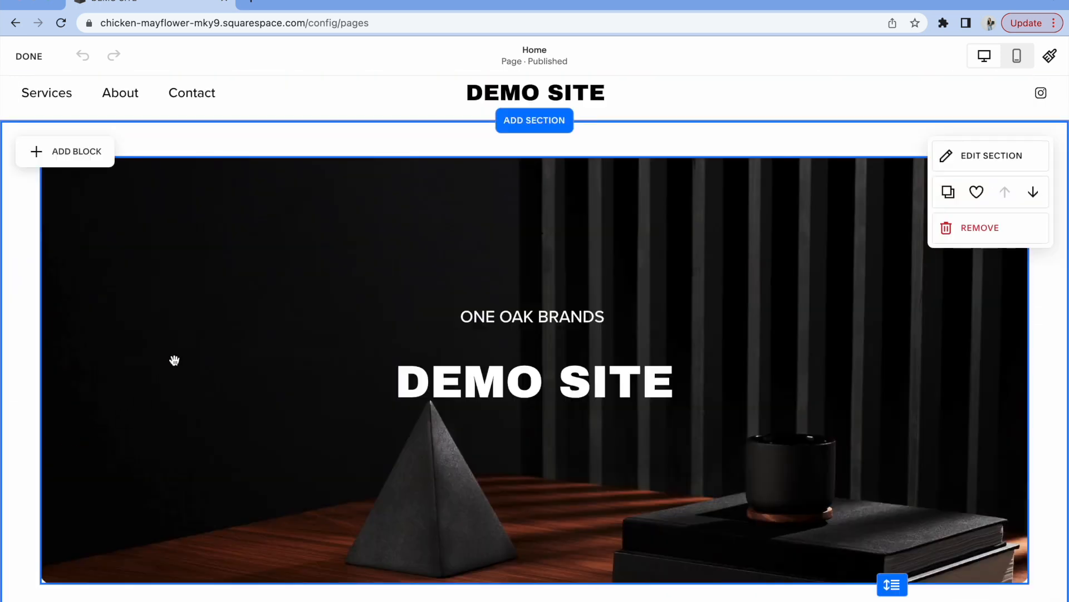
pyautogui.scroll(1, 172, 361)
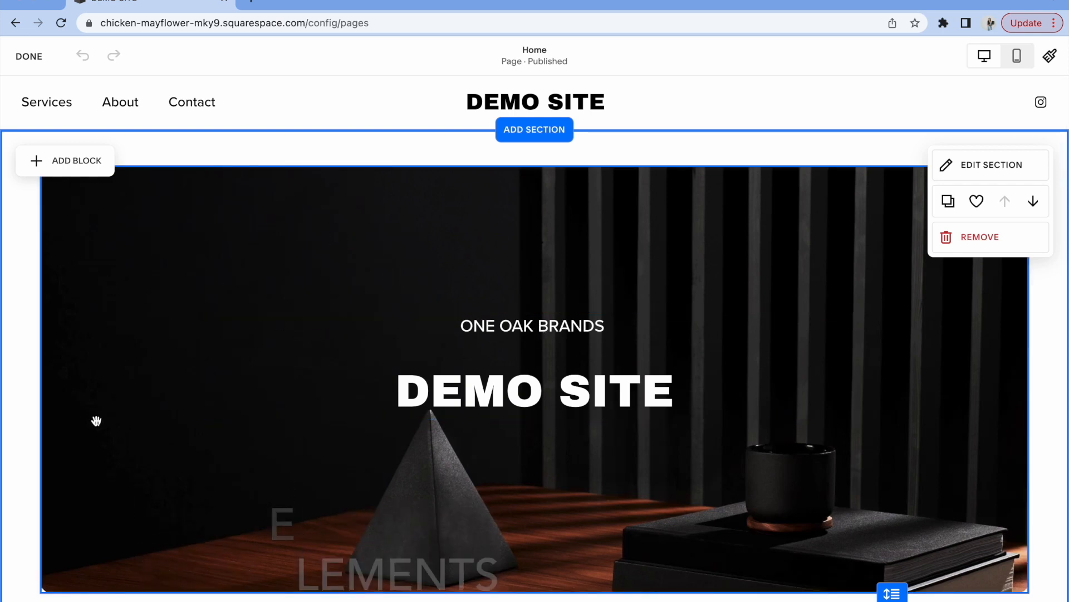
# - Select the hero image block to view its controls, and look over the blocks in the page's other sections through the contact form
pyautogui.click(95, 421)
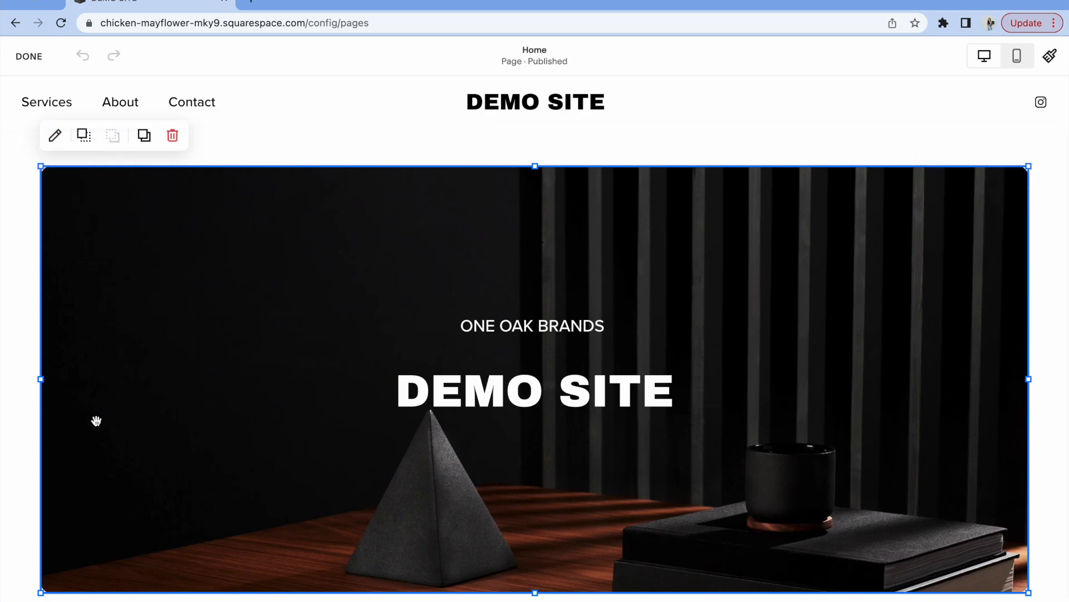
pyautogui.scroll(-9, 96, 421)
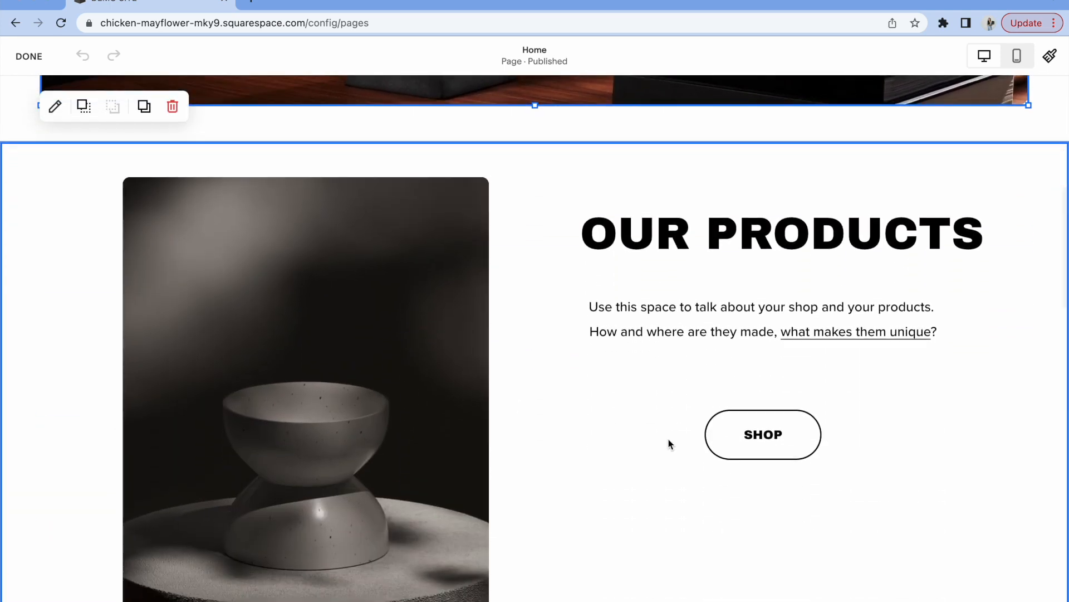
pyautogui.scroll(-10, 580, 529)
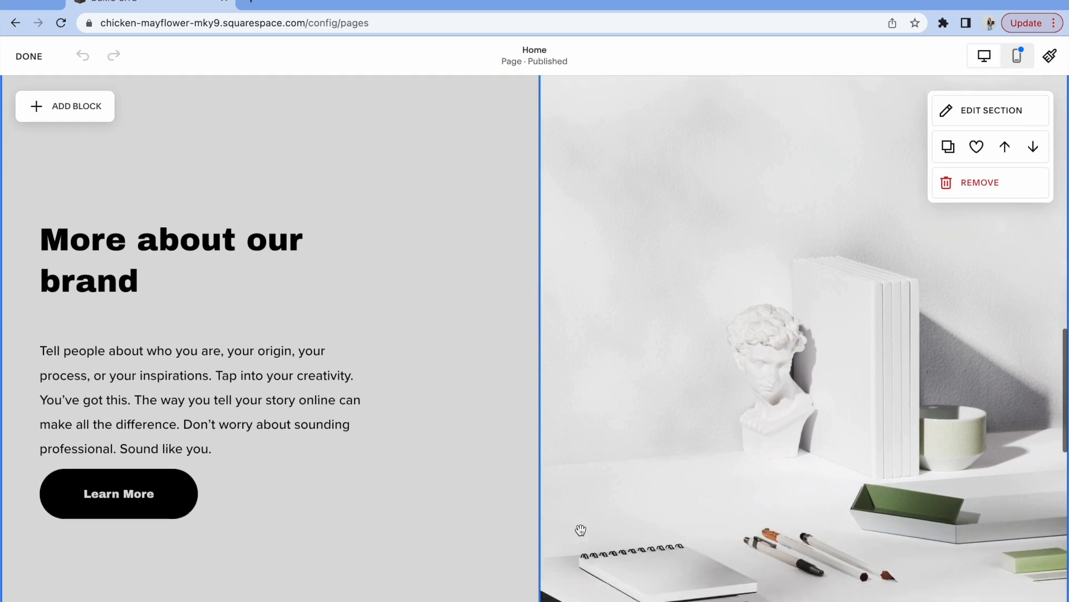
pyautogui.scroll(-10, 581, 530)
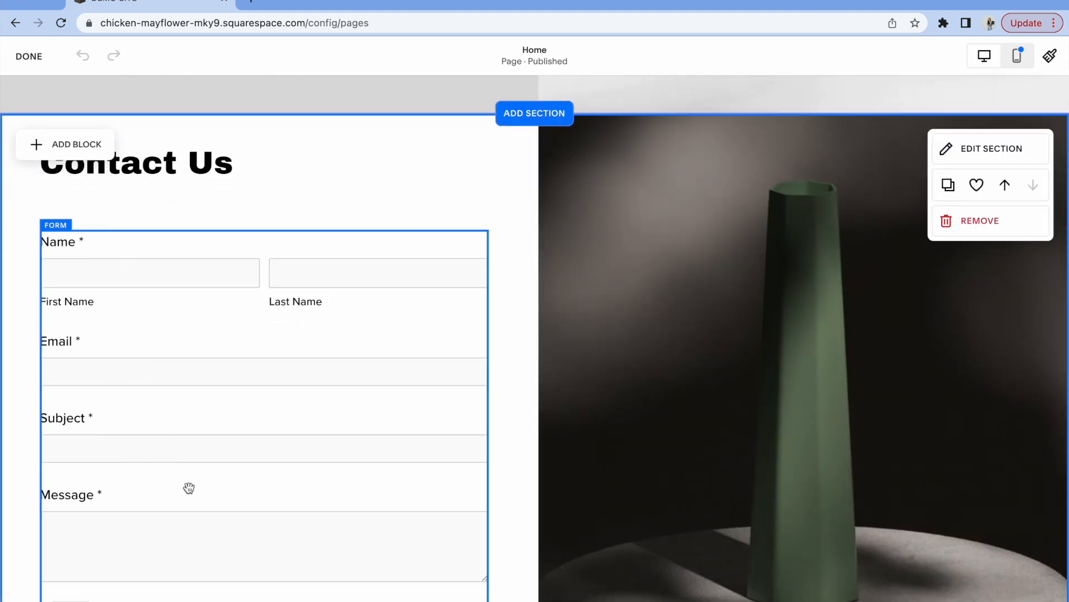
pyautogui.scroll(15, 308, 420)
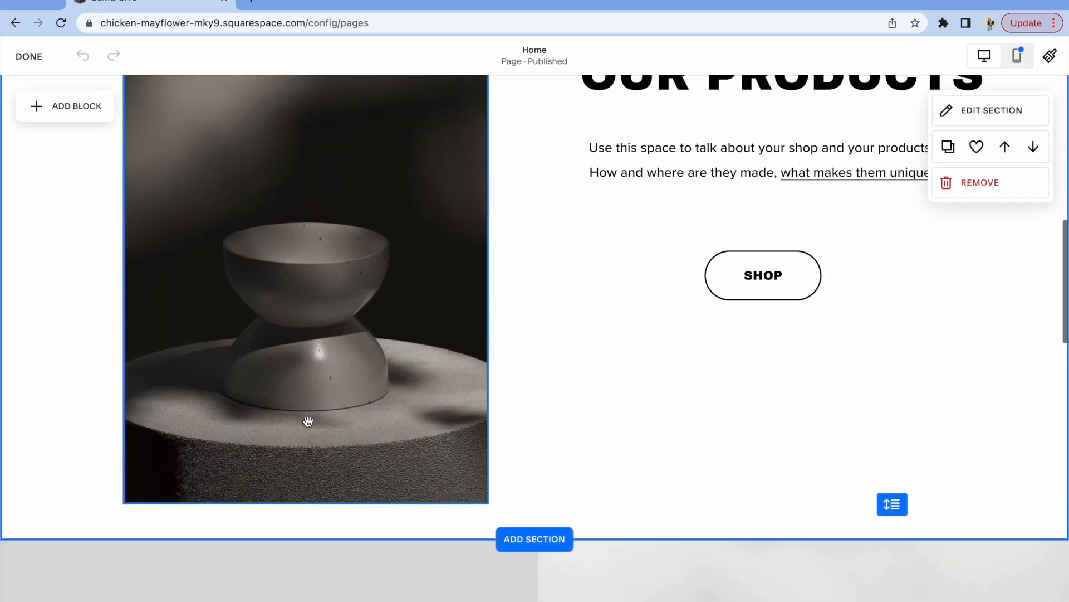
pyautogui.scroll(8, 308, 422)
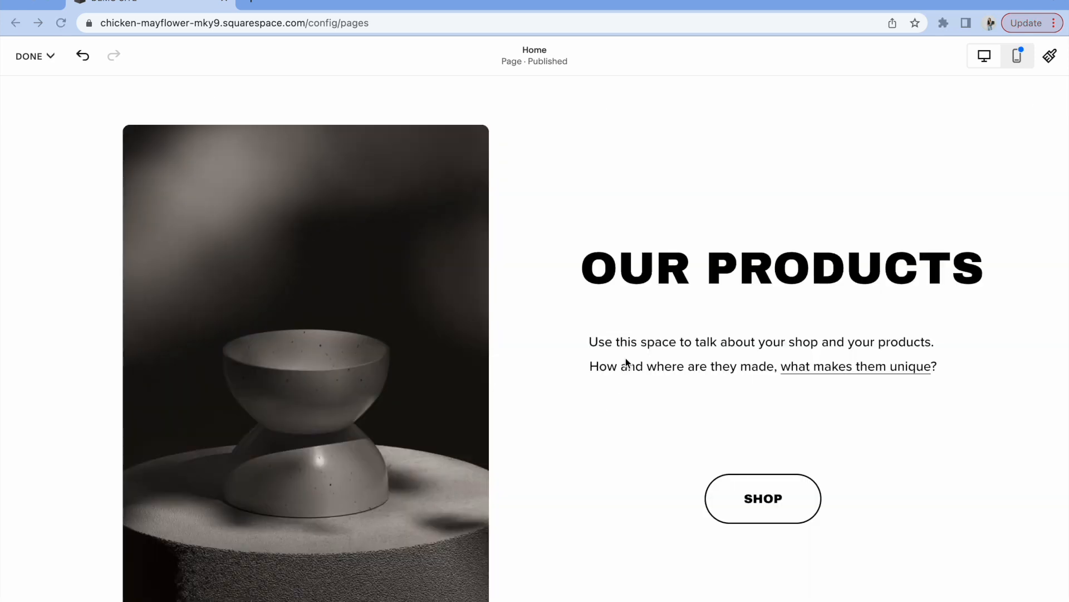
# - Open the paragraph text block under the Our Products heading to view its text formatting options, and leave it
pyautogui.click(561, 290)
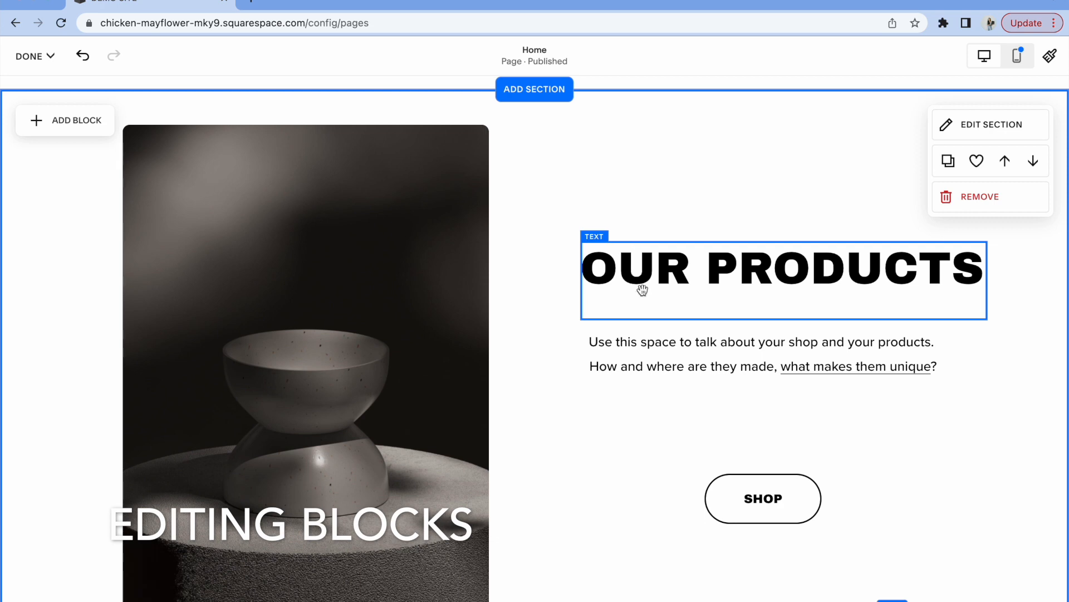
pyautogui.click(615, 345)
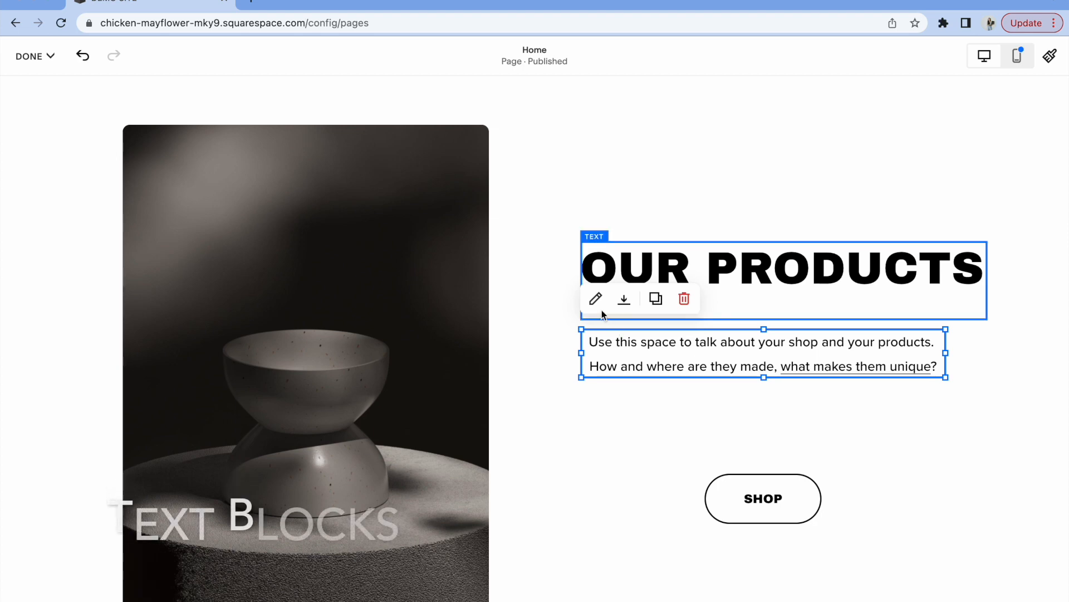
pyautogui.click(614, 346)
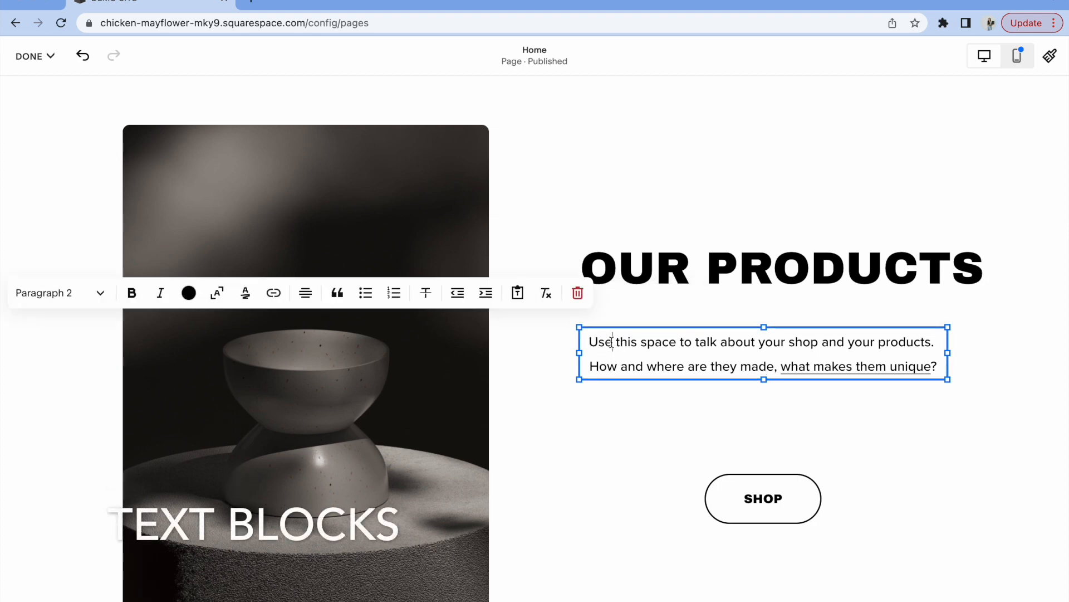
pyautogui.moveTo(599, 343)
pyautogui.mouseDown()
pyautogui.moveTo(716, 377)
pyautogui.moveTo(601, 341)
pyautogui.mouseUp()
pyautogui.click(613, 343)
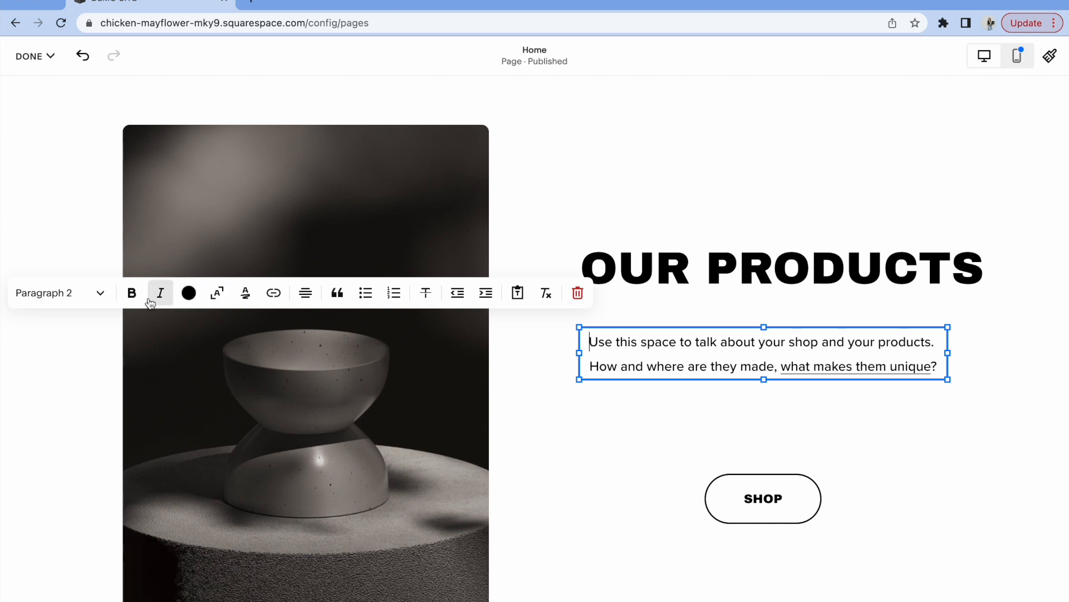
pyautogui.click(619, 453)
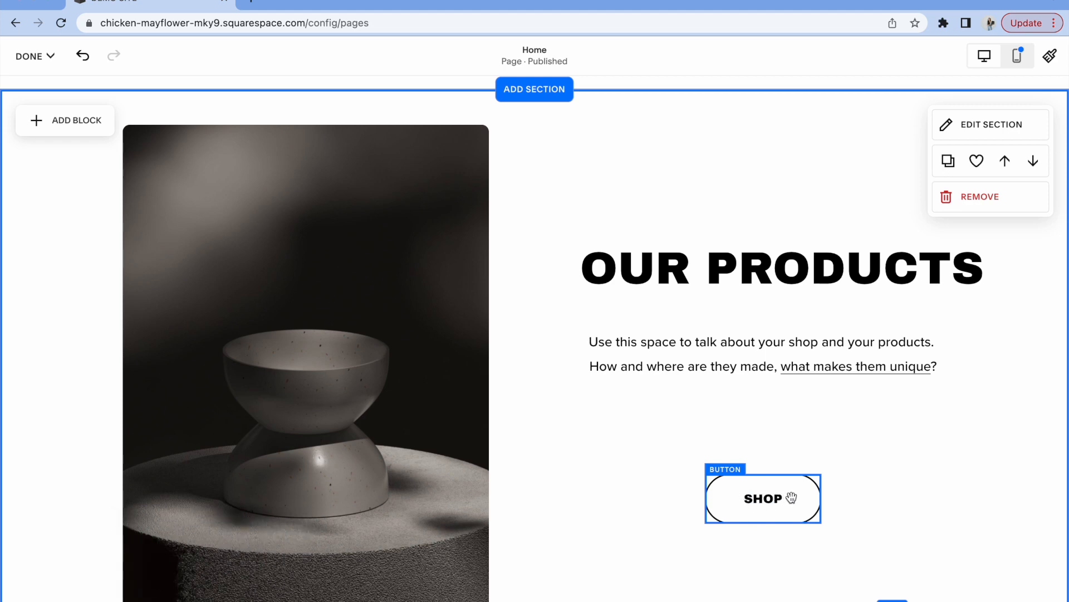
# - Change the text of the Shop button in the Our Products section to "Learn More!"
pyautogui.click(740, 495)
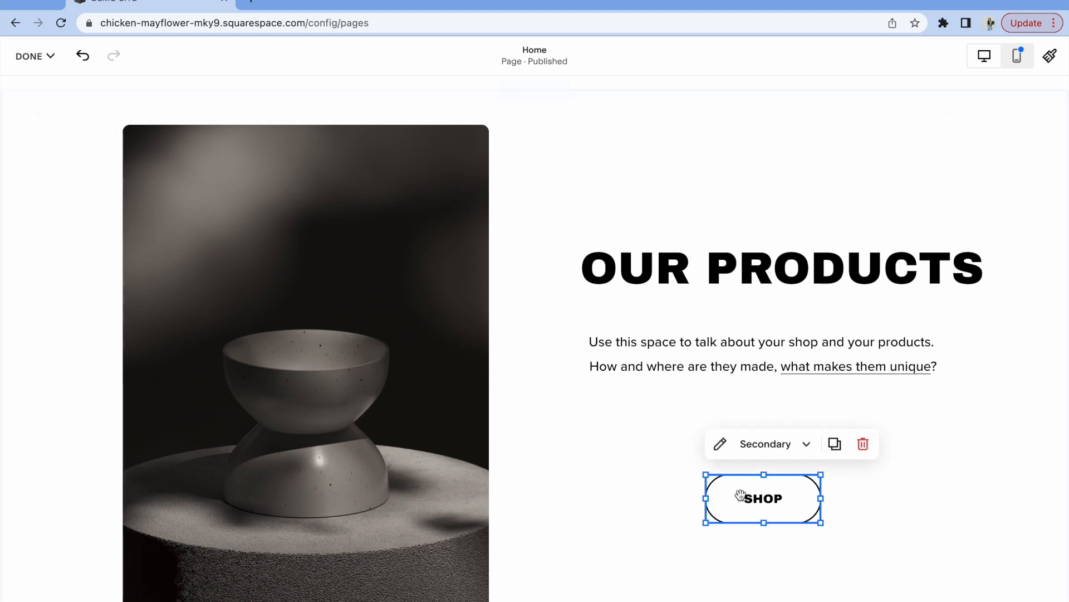
pyautogui.click(722, 444)
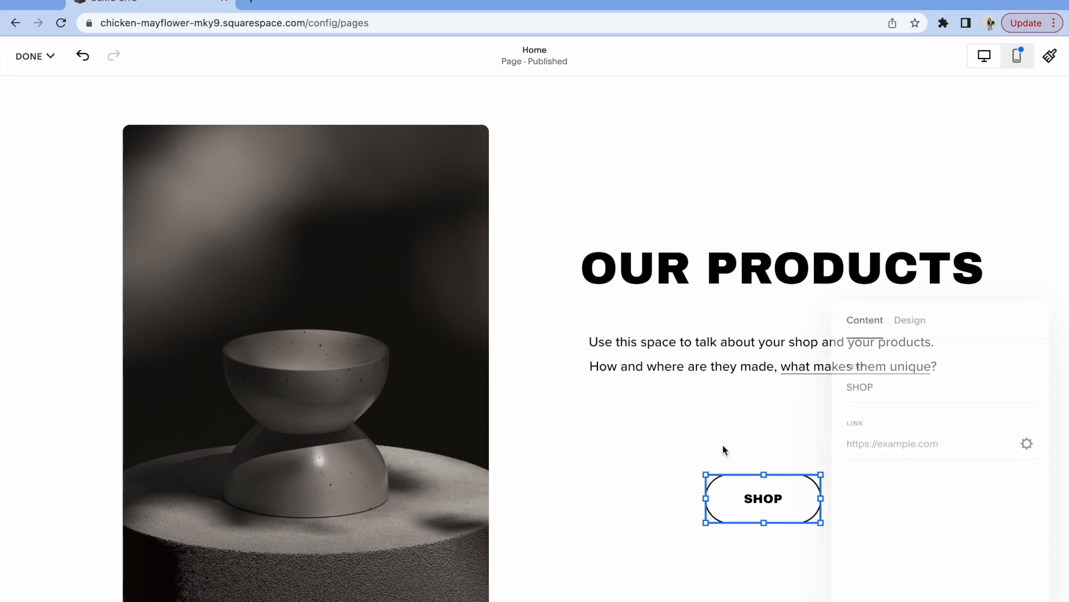
pyautogui.moveTo(874, 386); pyautogui.dragTo(844, 385)
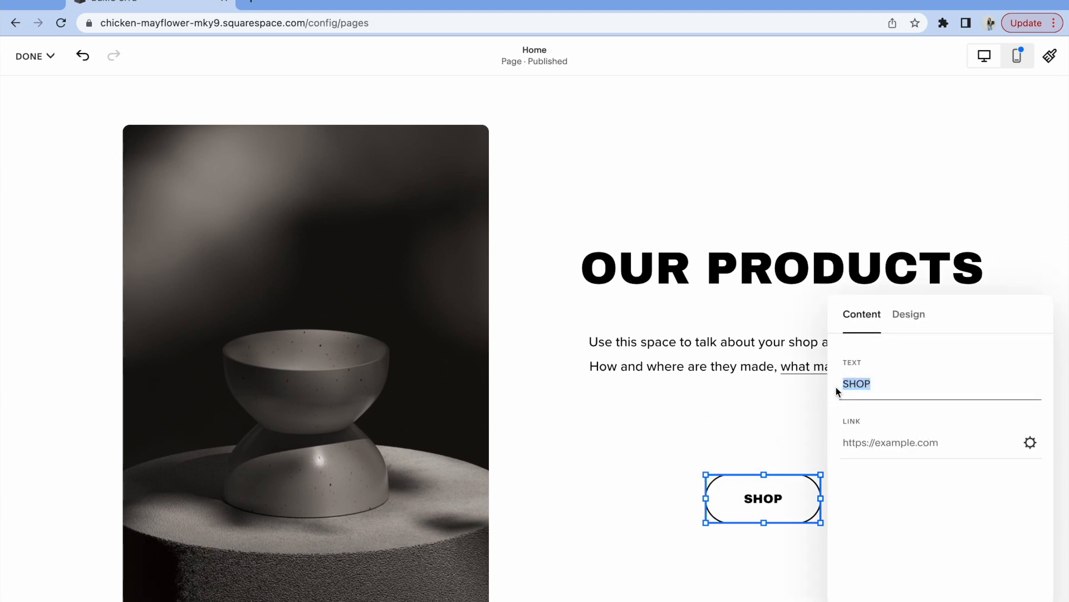
pyautogui.write('Learn More!')
# - List the site pages available as link targets for the Learn More! button, and leave its link empty
pyautogui.click(877, 443)
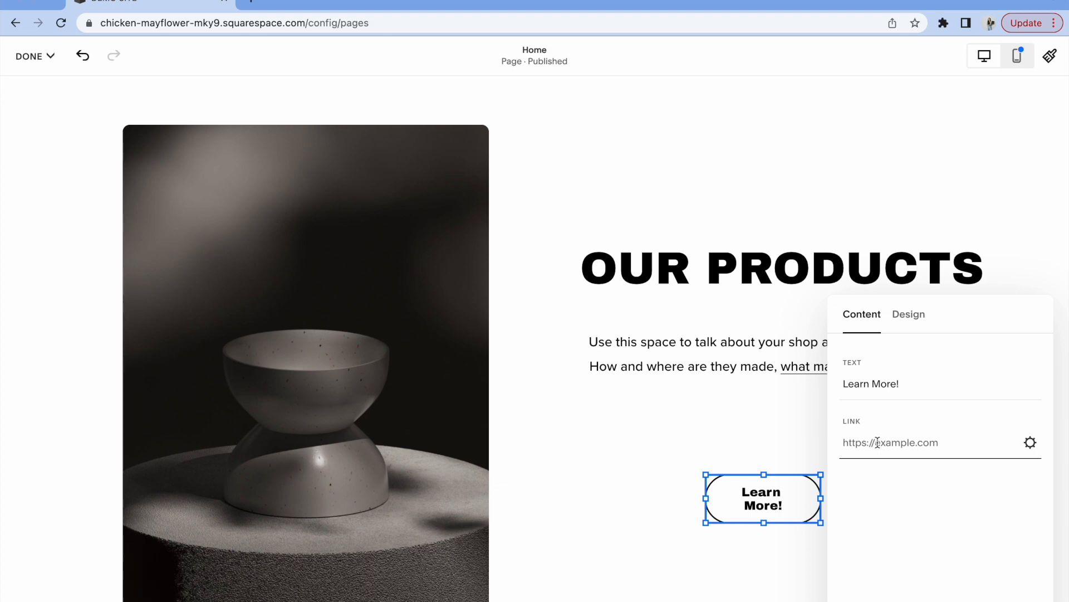
pyautogui.write('/')
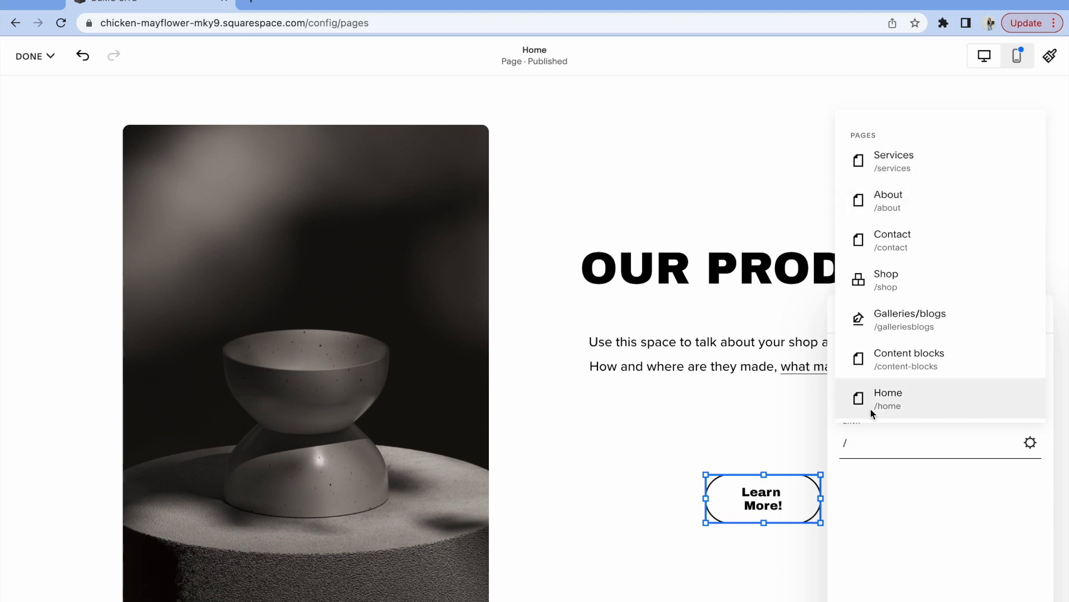
pyautogui.press('BackSpace')
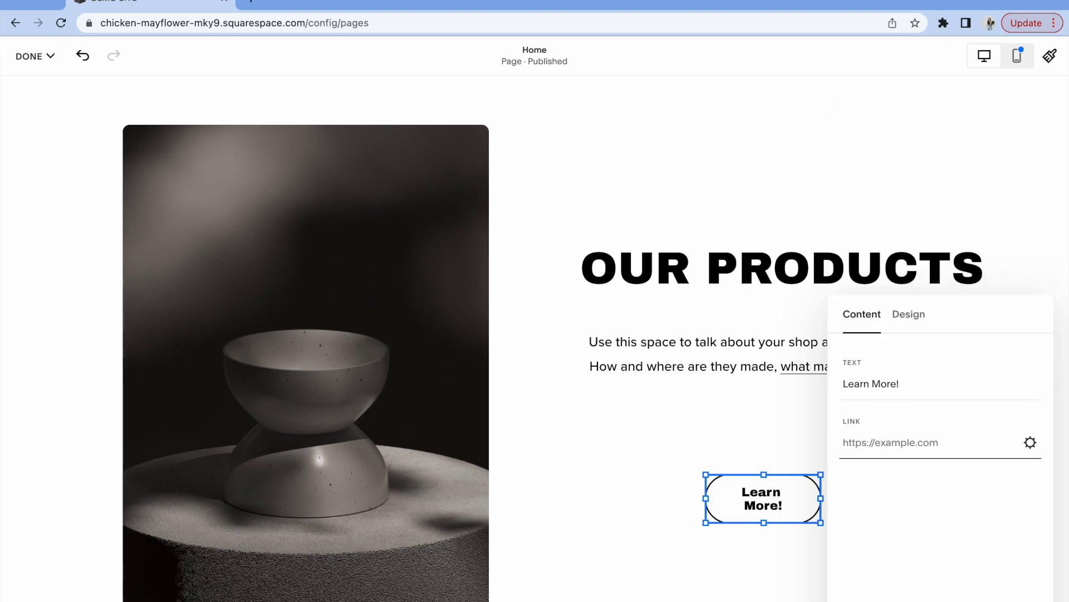
# - Review the Page and Web Address options in the Learn More! button's link editor, and leave without setting a link
pyautogui.click(1030, 442)
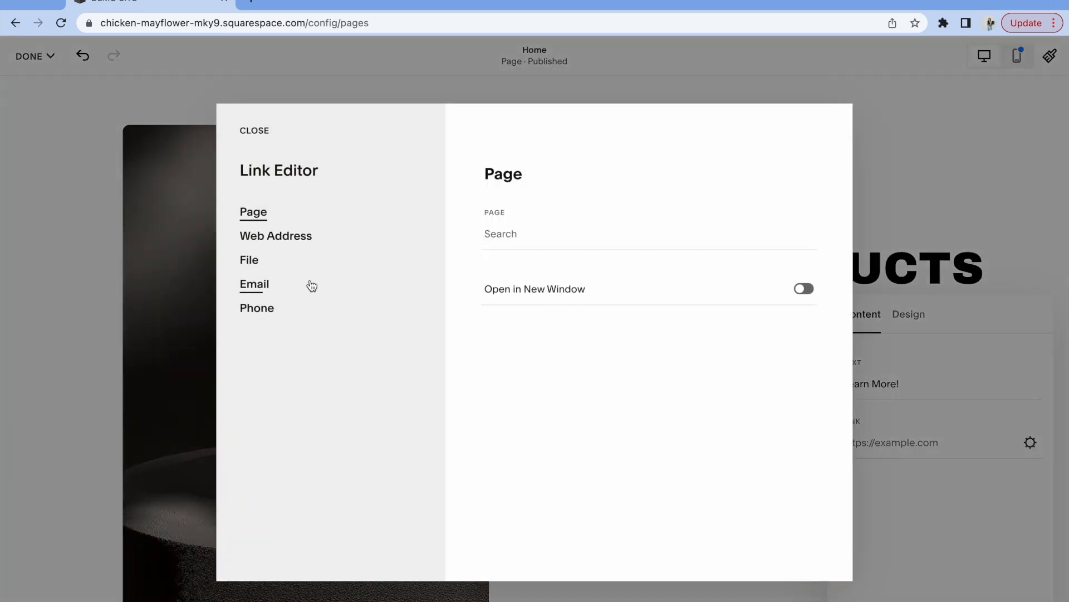
pyautogui.click(498, 234)
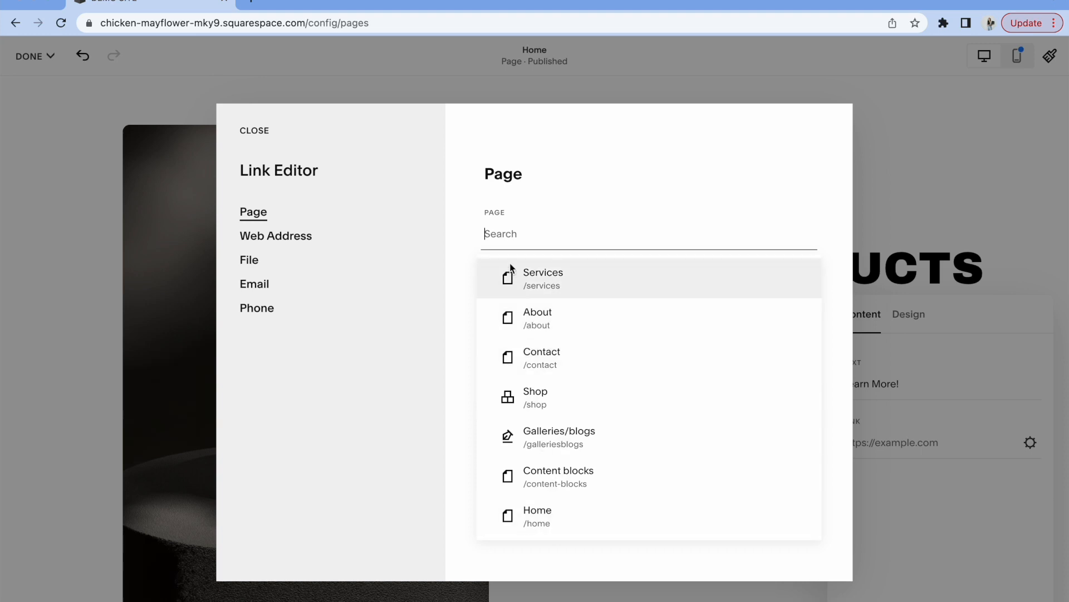
pyautogui.click(458, 222)
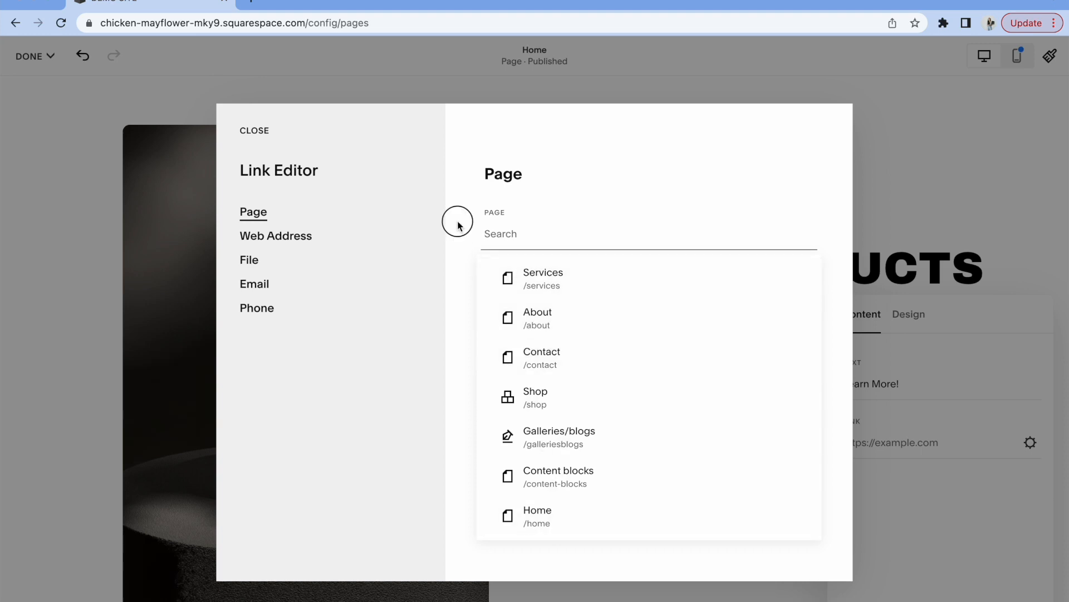
pyautogui.click(280, 238)
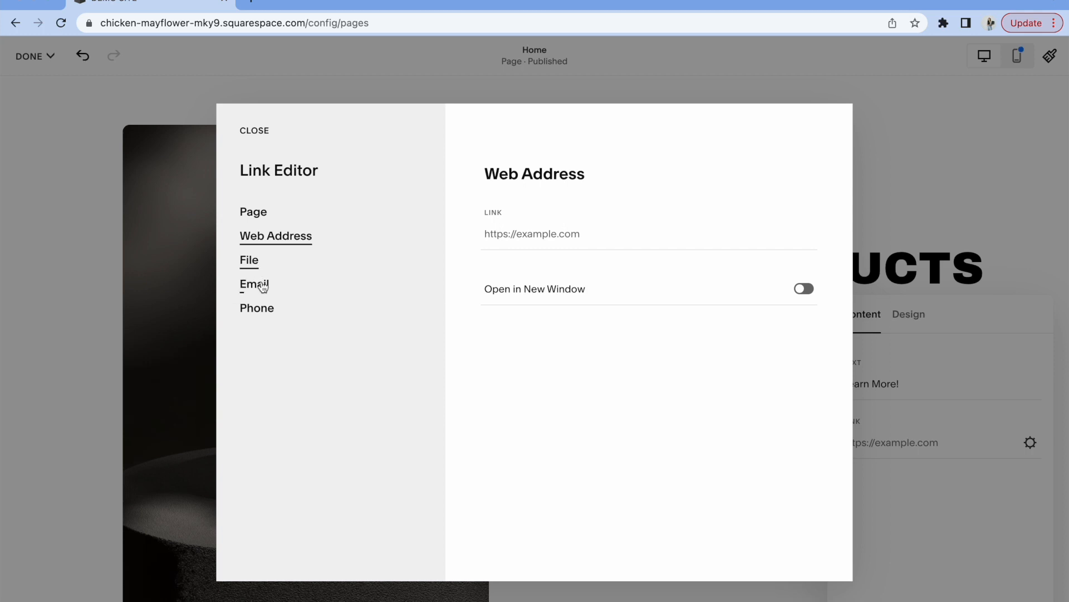
pyautogui.click(255, 134)
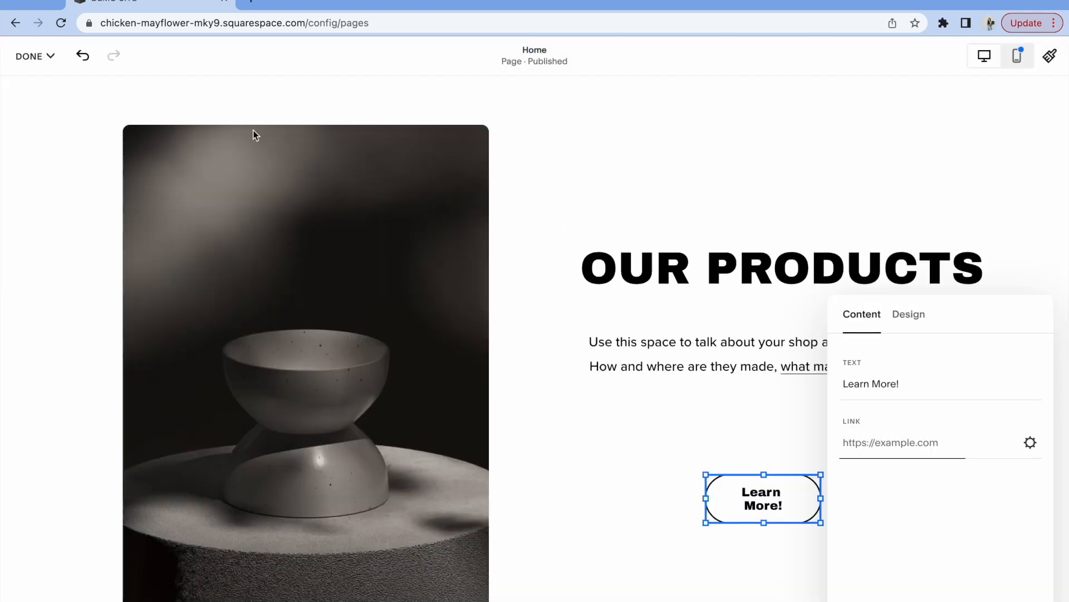
pyautogui.click(871, 446)
pyautogui.click(770, 436)
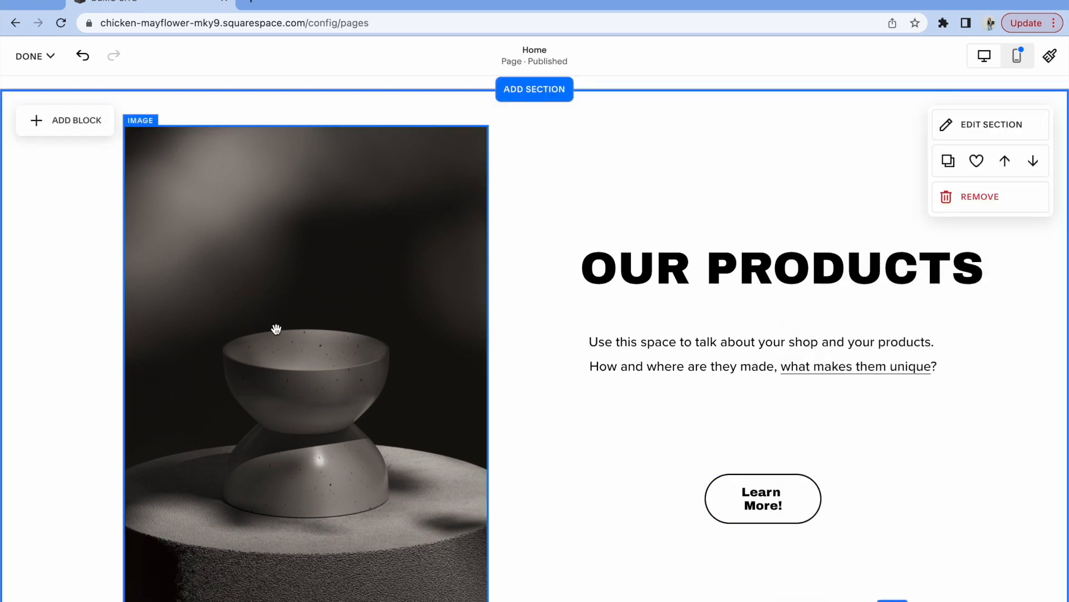
# - Open the content settings of the vase image in Our Products, view the file chooser for replacing it, and cancel
pyautogui.click(176, 189)
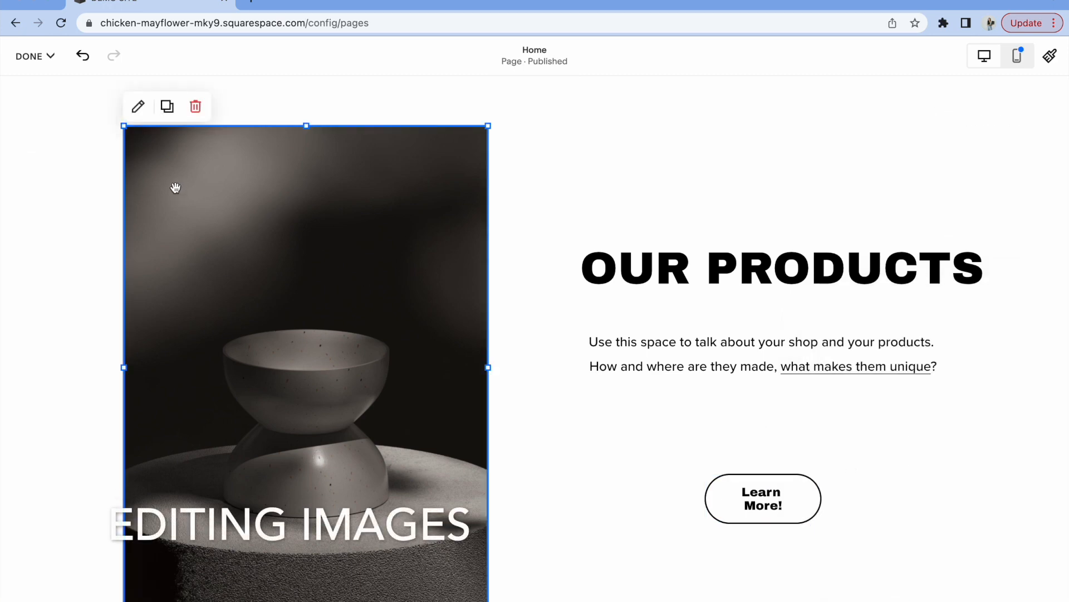
pyautogui.click(141, 109)
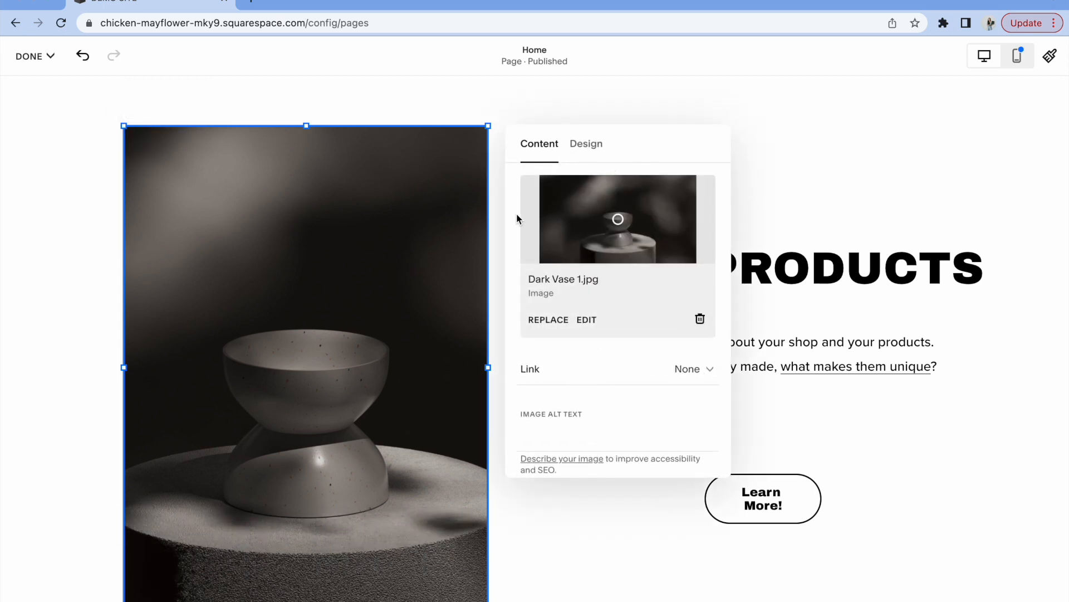
pyautogui.click(549, 320)
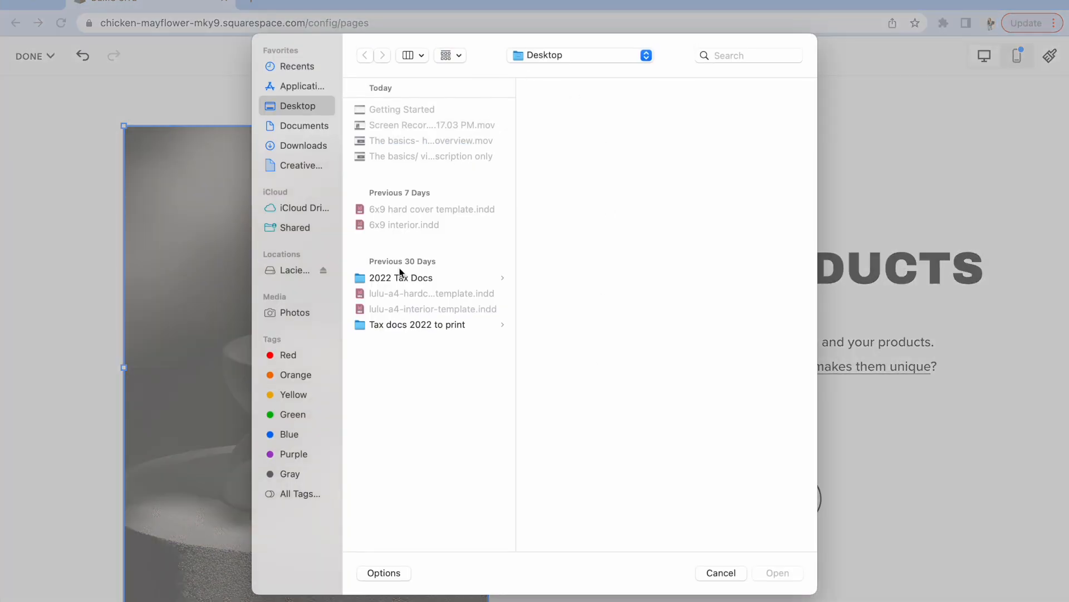
pyautogui.click(726, 574)
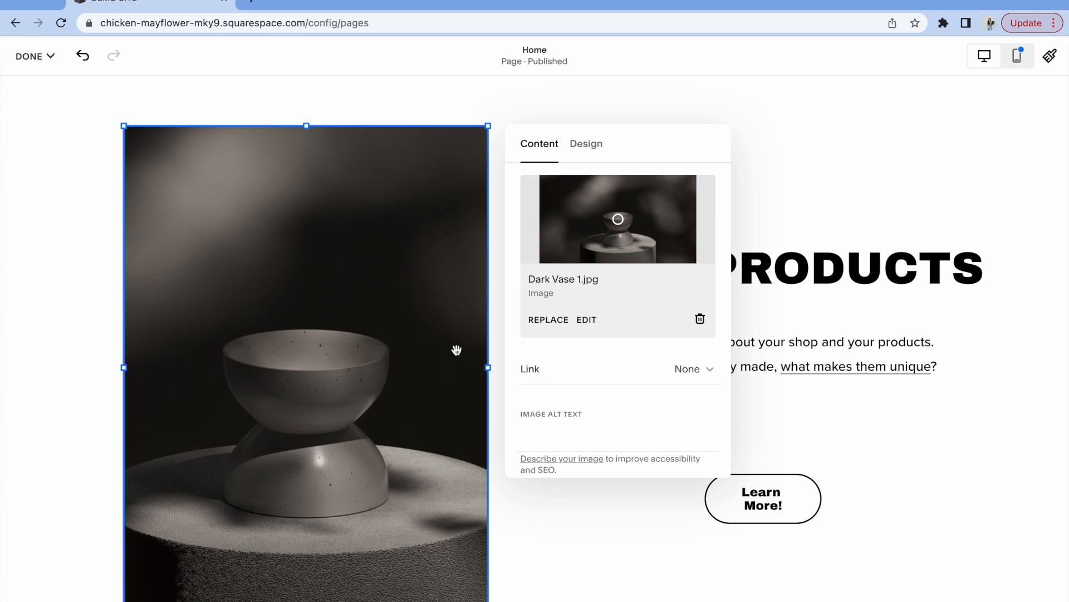
# - Set the link option of the vase image in the Our Products section to On Image
pyautogui.click(537, 376)
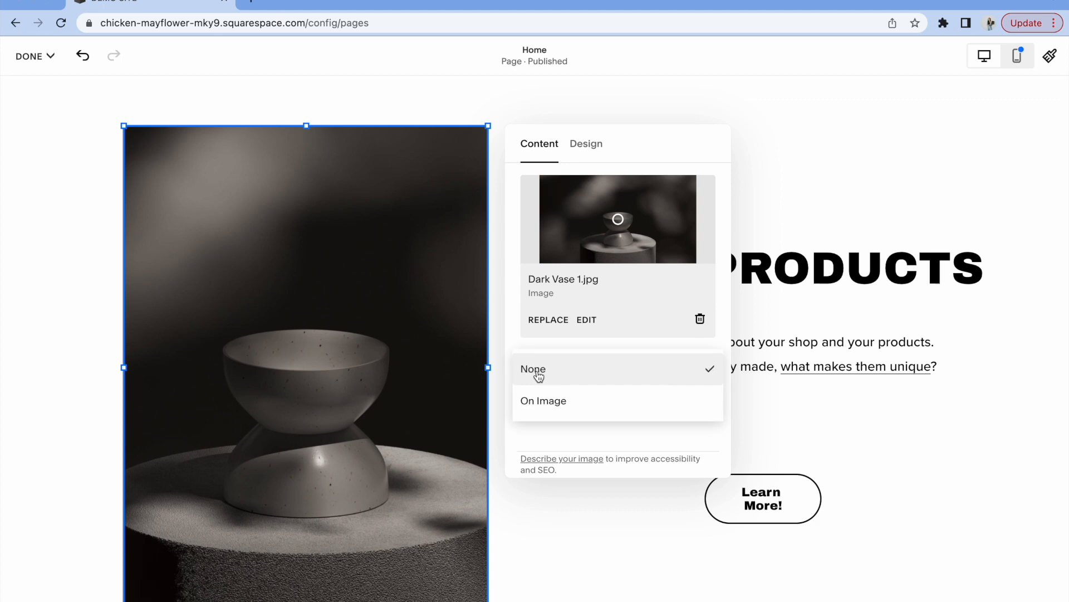
pyautogui.click(560, 405)
pyautogui.click(575, 404)
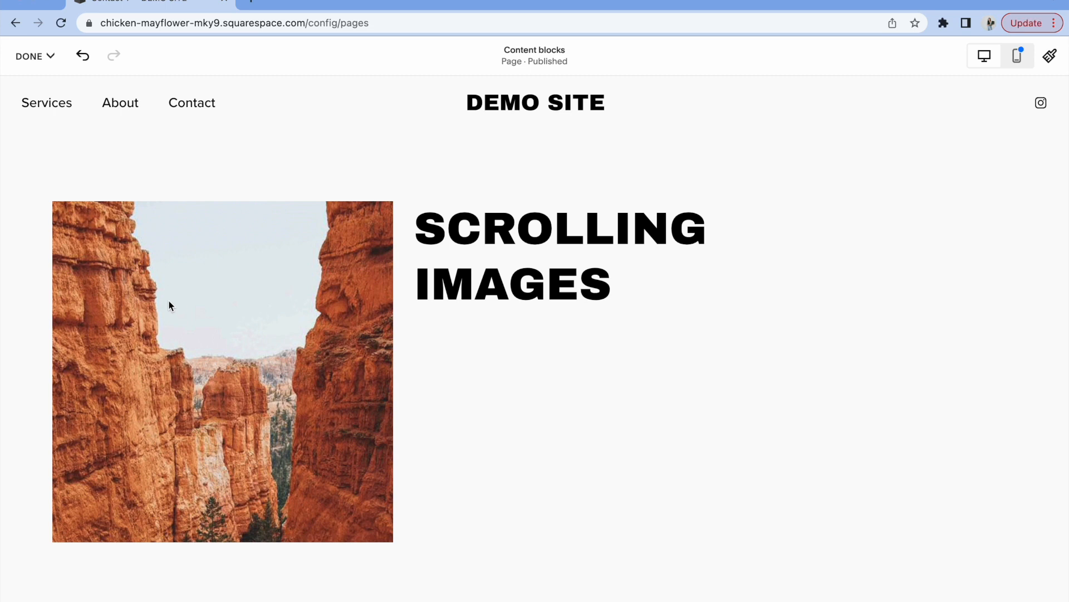
# - Open the contact form block's field settings on the Content blocks page and view the field types that can be added
pyautogui.click(135, 289)
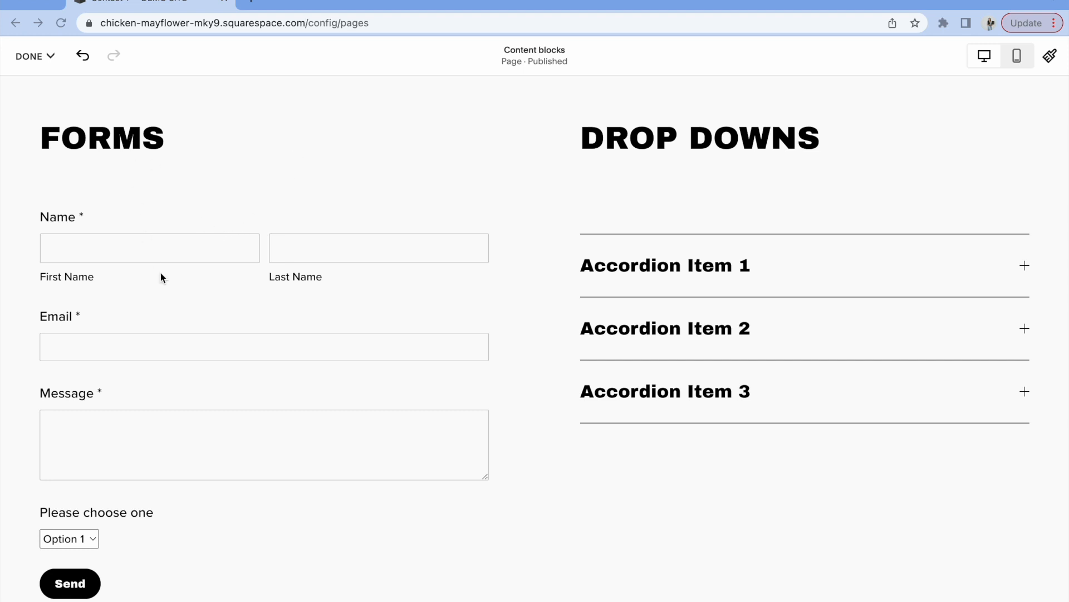
pyautogui.click(115, 249)
pyautogui.click(53, 177)
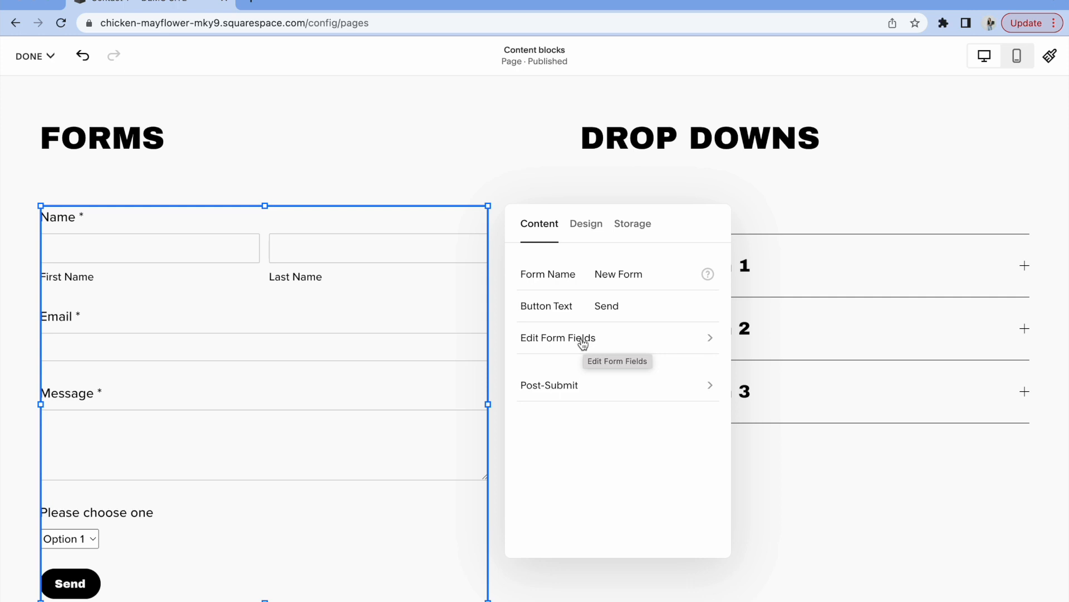
pyautogui.click(583, 342)
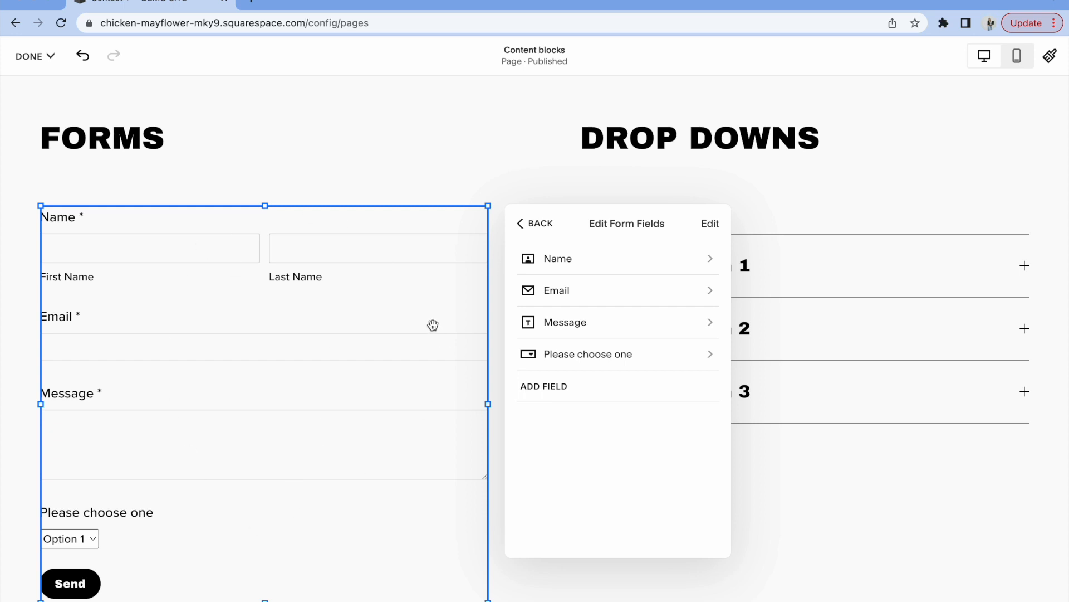
pyautogui.click(549, 392)
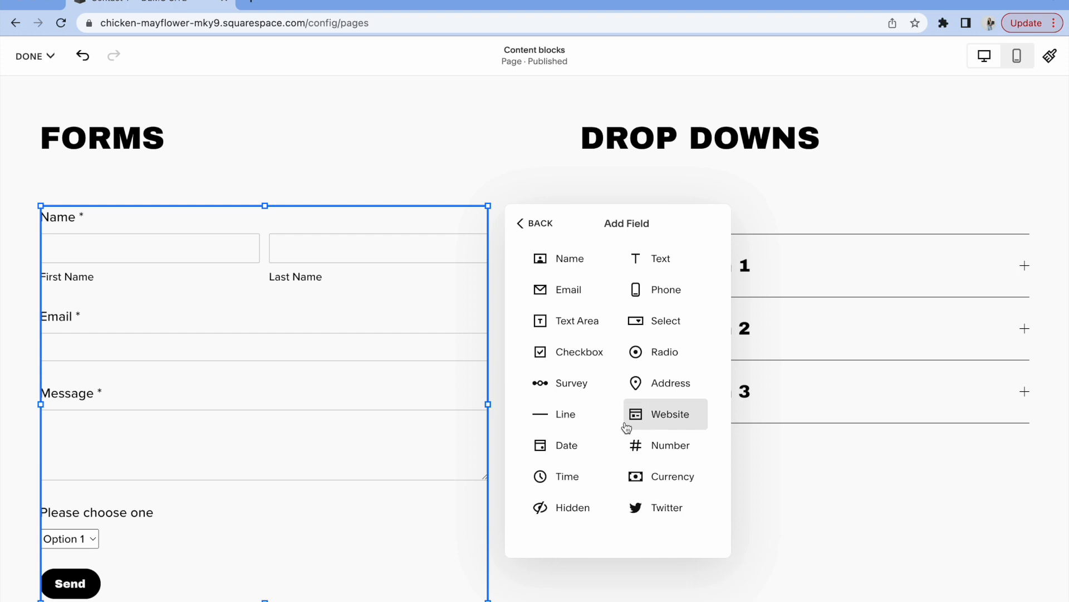
pyautogui.click(523, 224)
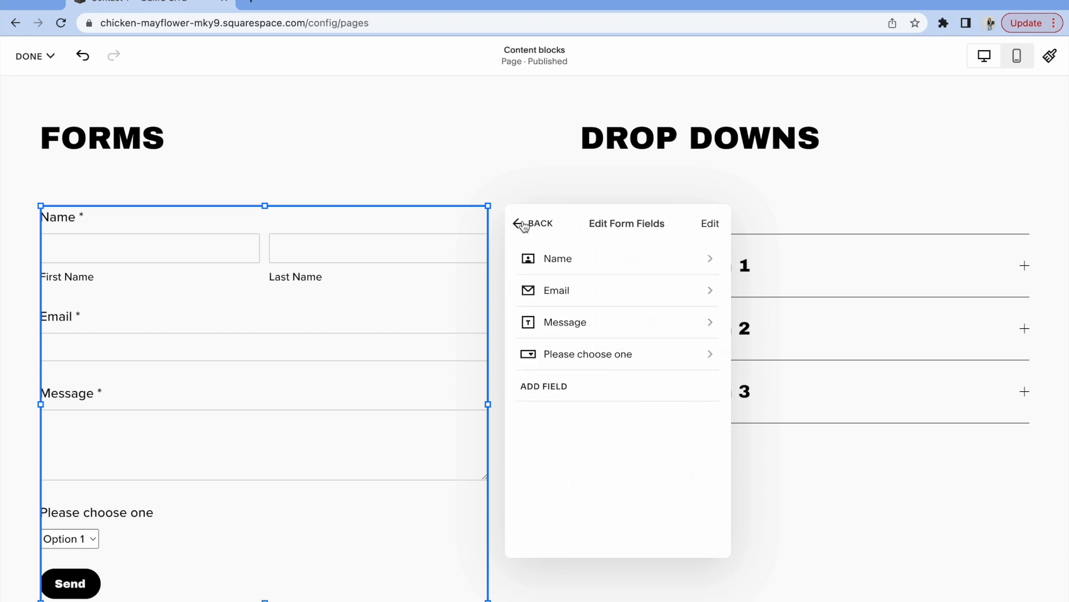
# - Delete the "Please choose one" field from the contact form
pyautogui.click(718, 226)
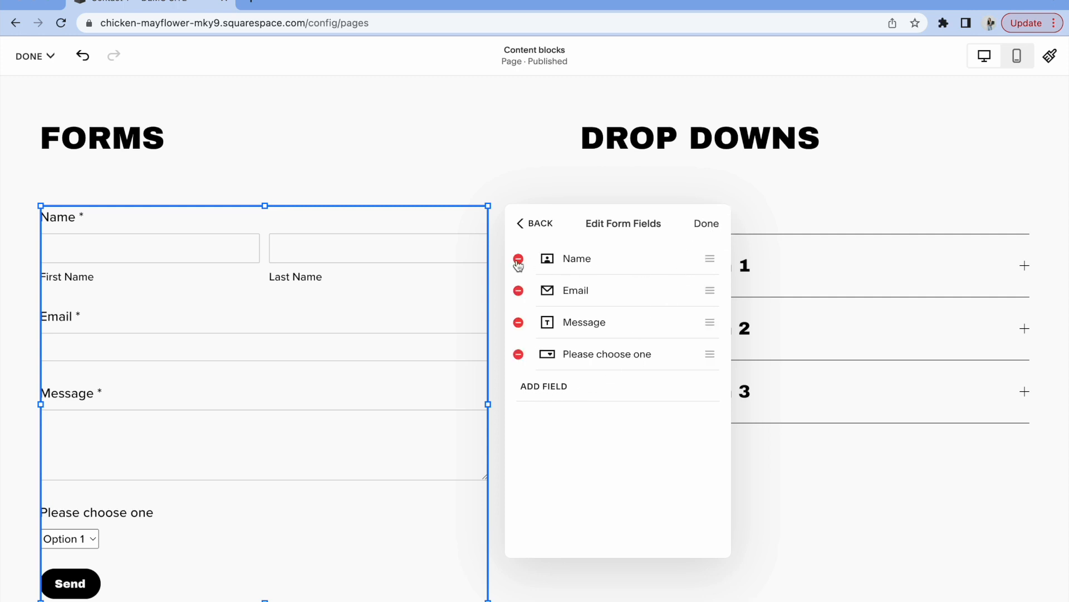
pyautogui.click(518, 354)
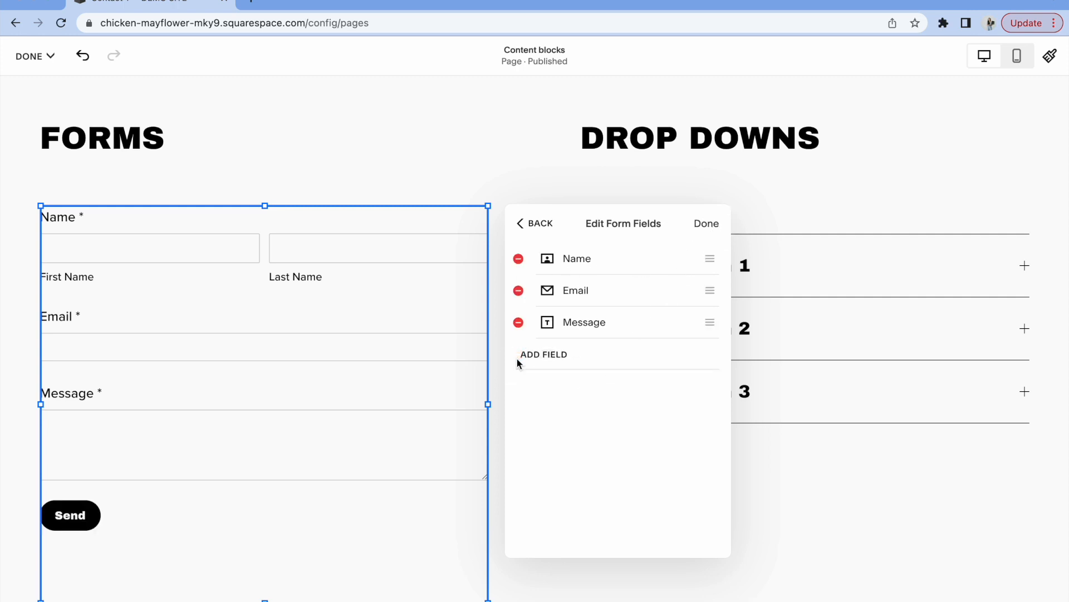
pyautogui.click(707, 226)
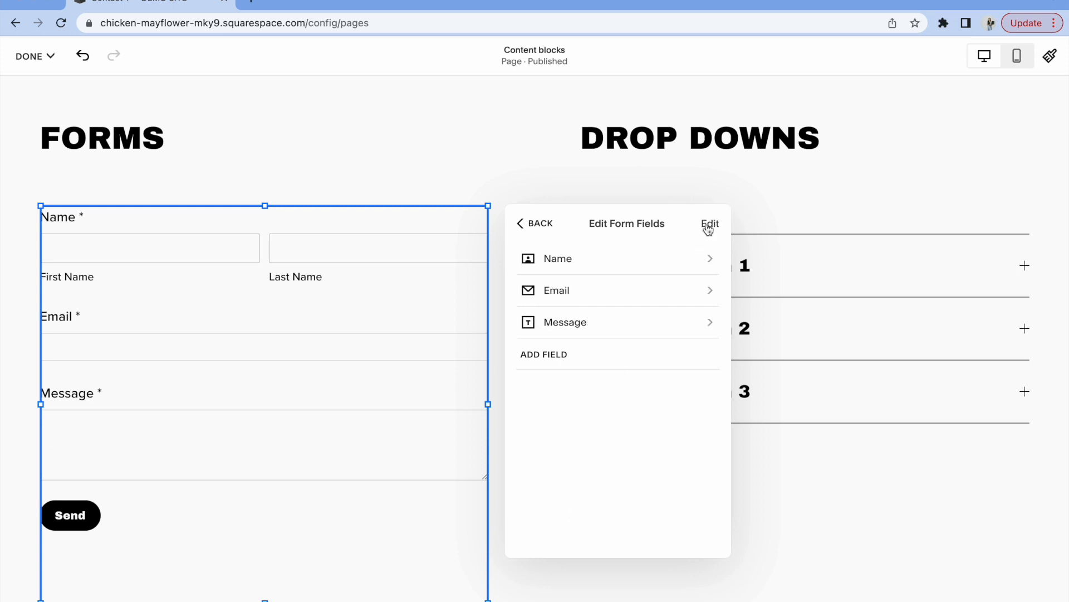
# - View the contact form's storage settings and the email address connected to its submissions
pyautogui.click(539, 226)
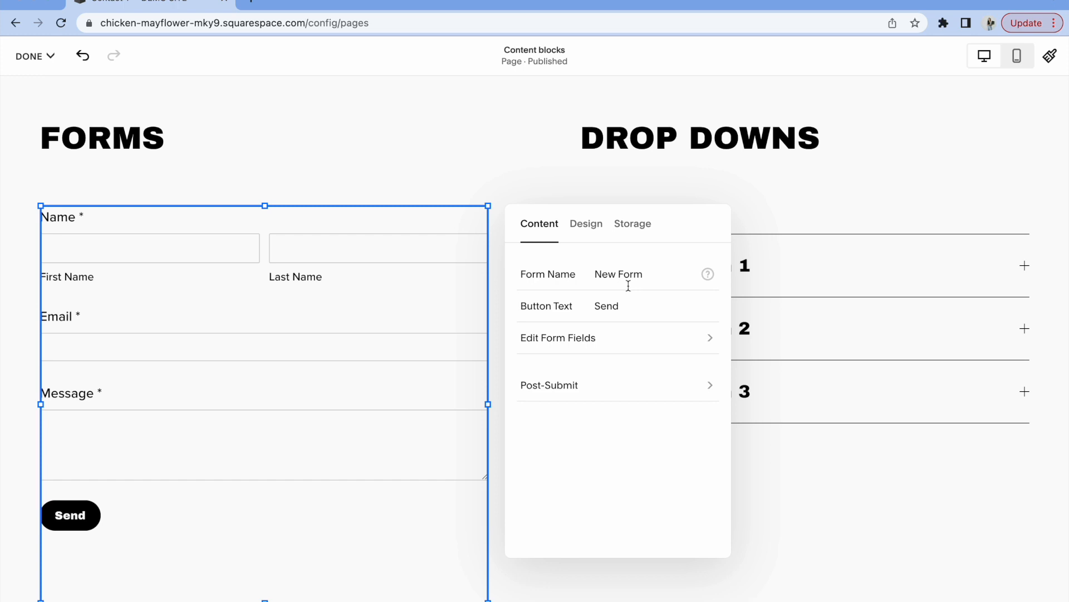
pyautogui.click(633, 227)
pyautogui.click(597, 298)
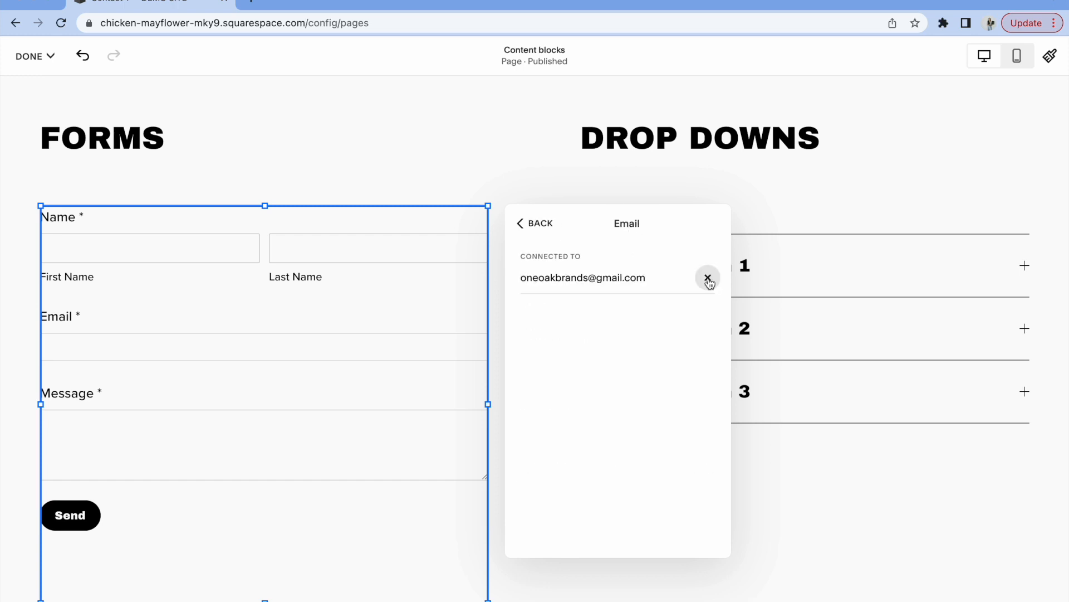
pyautogui.moveTo(654, 277); pyautogui.dragTo(484, 277)
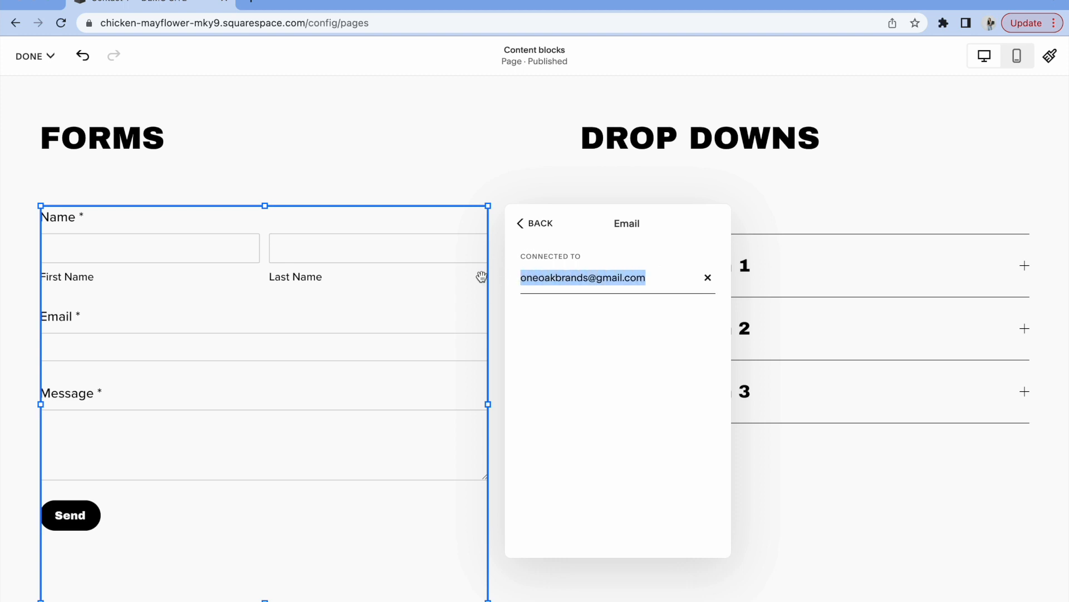
pyautogui.click(522, 227)
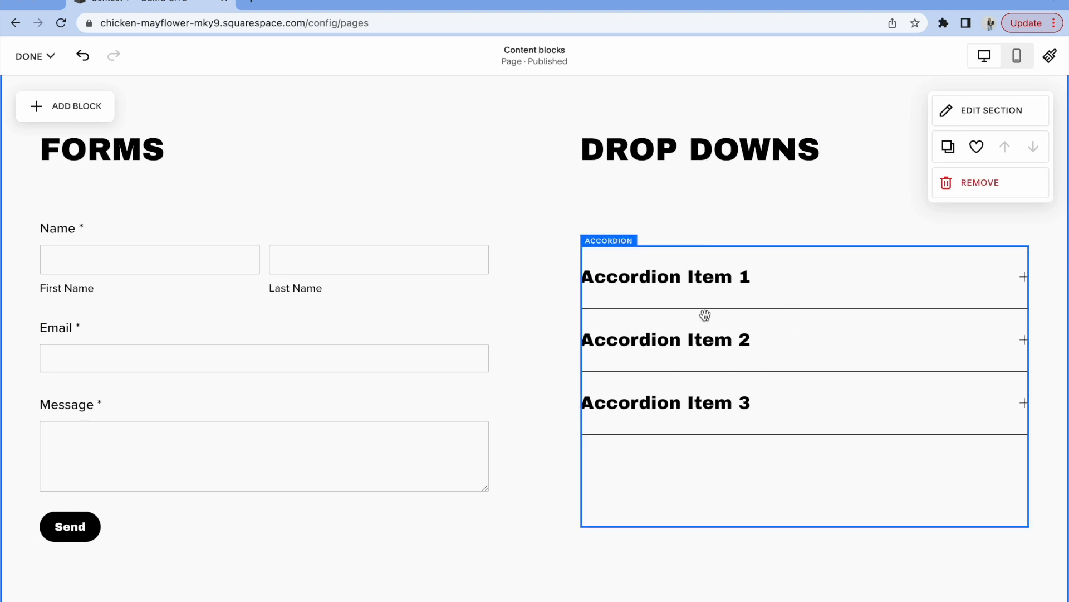
# - Change the title of the first accordion item under Drop Downs to "TEST"
pyautogui.click(649, 281)
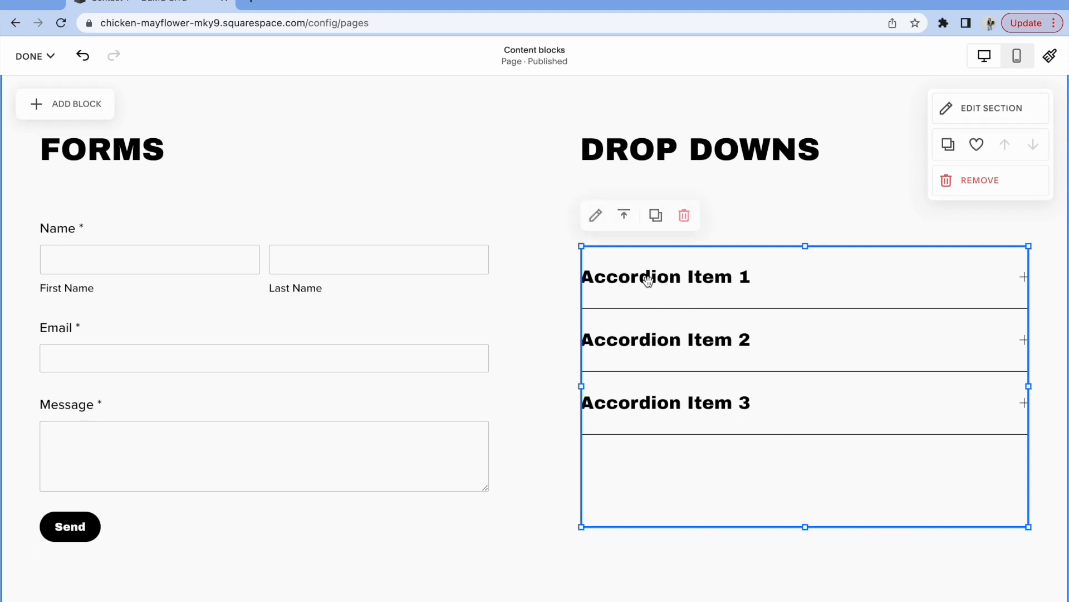
pyautogui.click(596, 218)
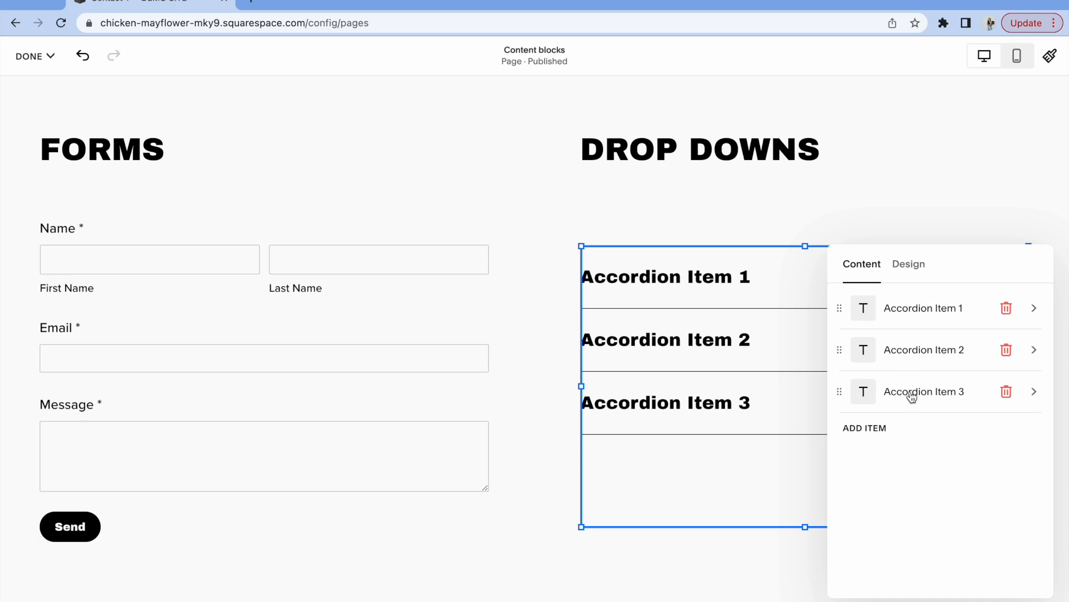
pyautogui.moveTo(845, 392)
pyautogui.mouseDown()
pyautogui.moveTo(835, 298)
pyautogui.moveTo(845, 389)
pyautogui.mouseUp()
pyautogui.click(925, 308)
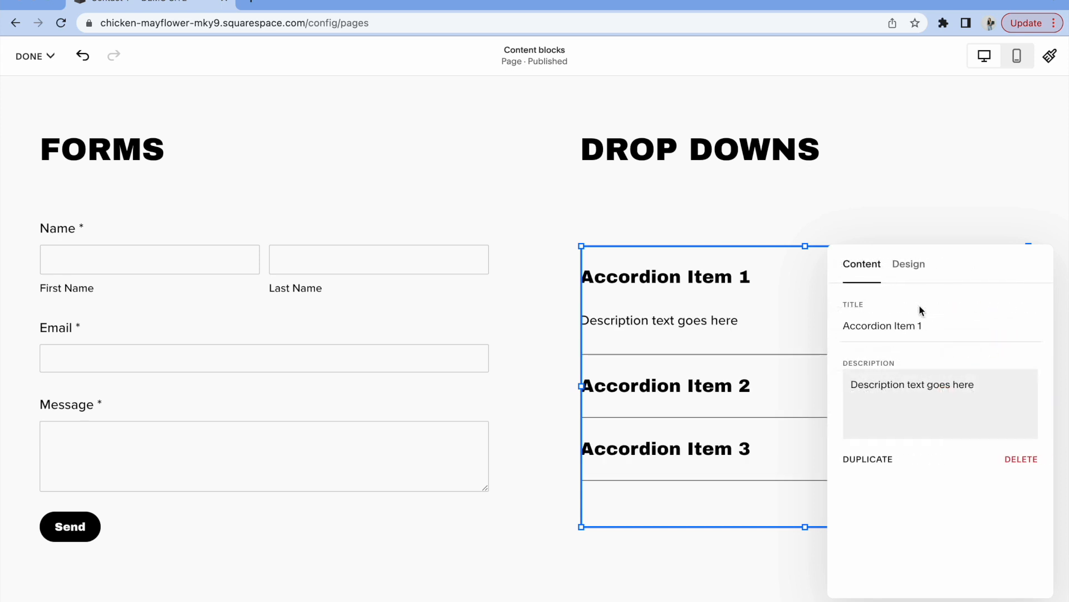
pyautogui.moveTo(926, 325); pyautogui.dragTo(823, 324)
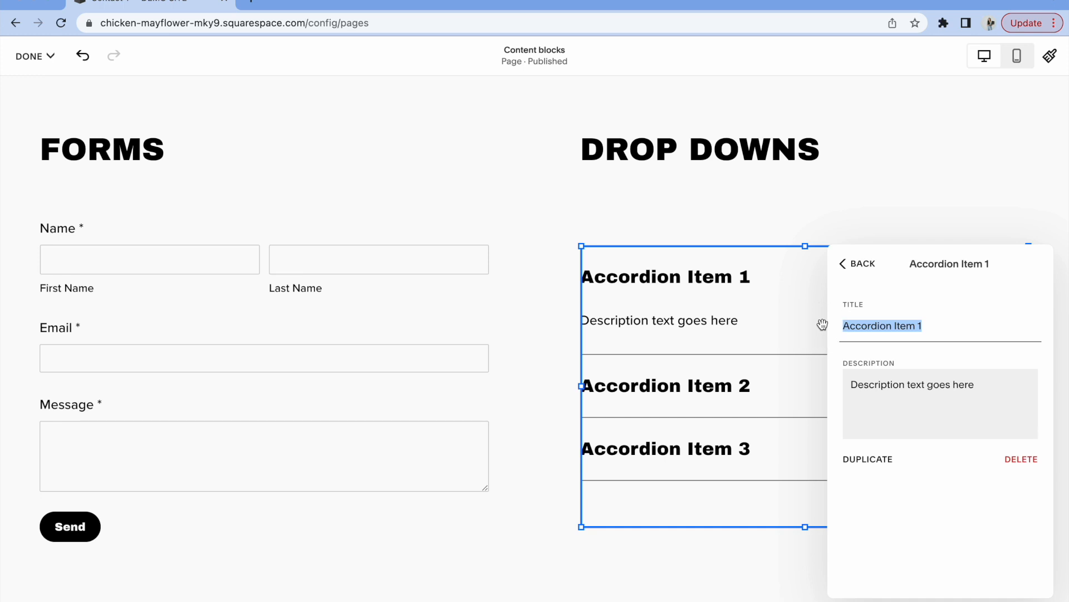
pyautogui.write('TEST')
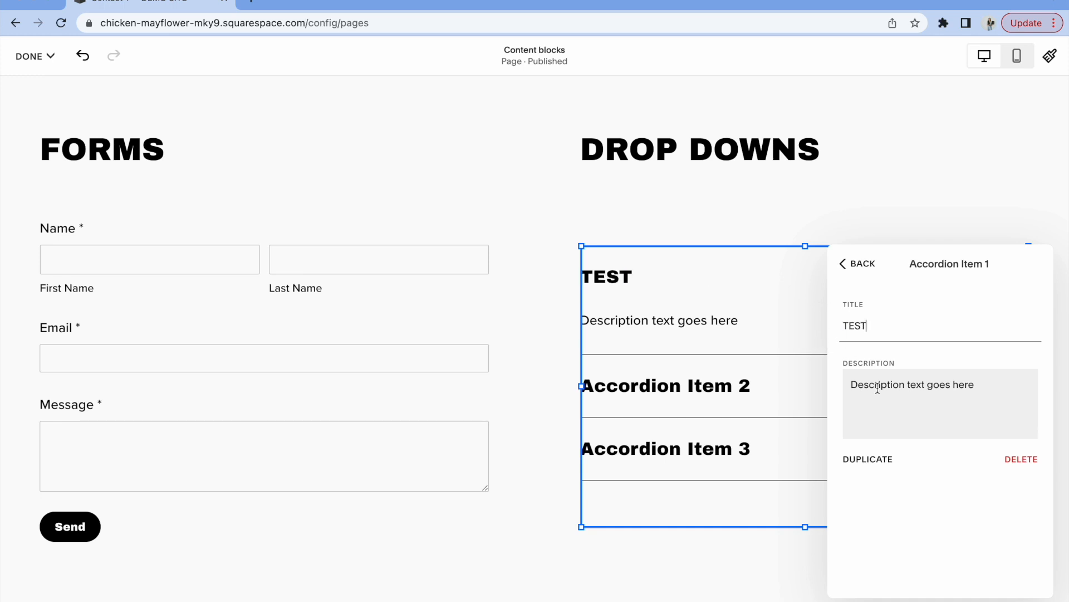
# - Replace the TEST accordion item's description with the Lorem ipsum text ending in "ea commodo consequat." and return to the item list
pyautogui.moveTo(973, 385); pyautogui.dragTo(838, 385)
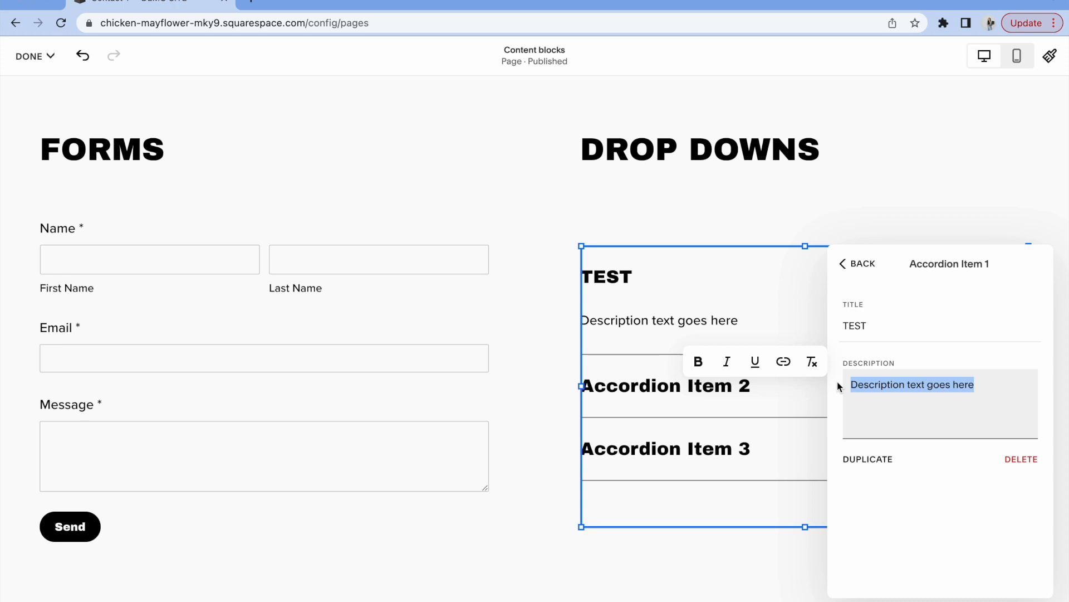
pyautogui.write('Lorem ipsum dolor sit amet, consectetur adipiscing elit, sed do eiusmod tempor incididunt ut labore et dolore magna aliqua. Ut enim ad minim veniam, quis nostrud exercitation ullamco laboris nisi ut aliquip ex ea commodo consequat.')
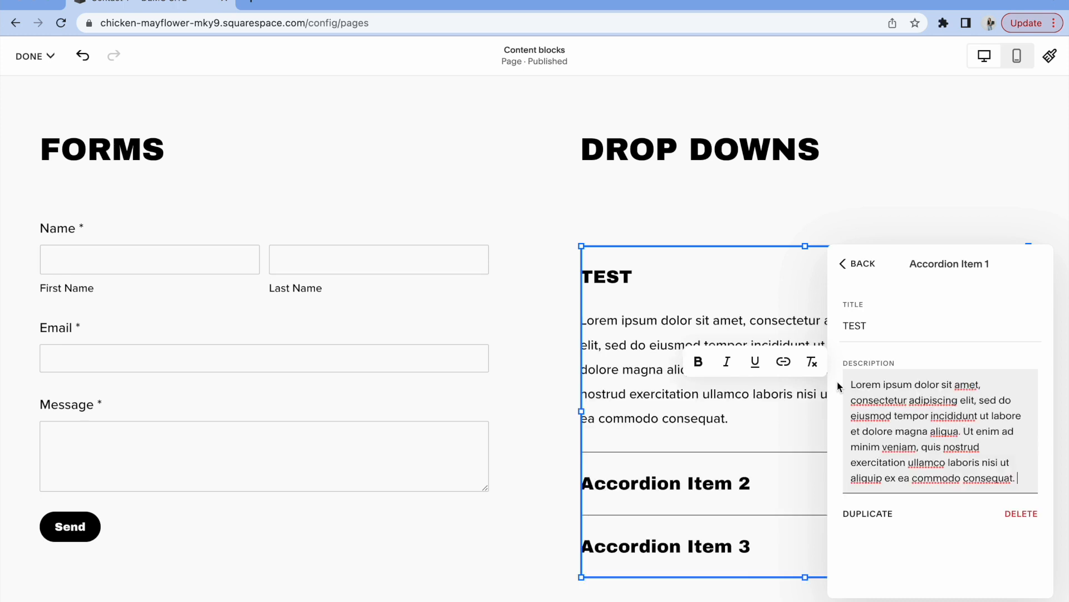
pyautogui.click(859, 265)
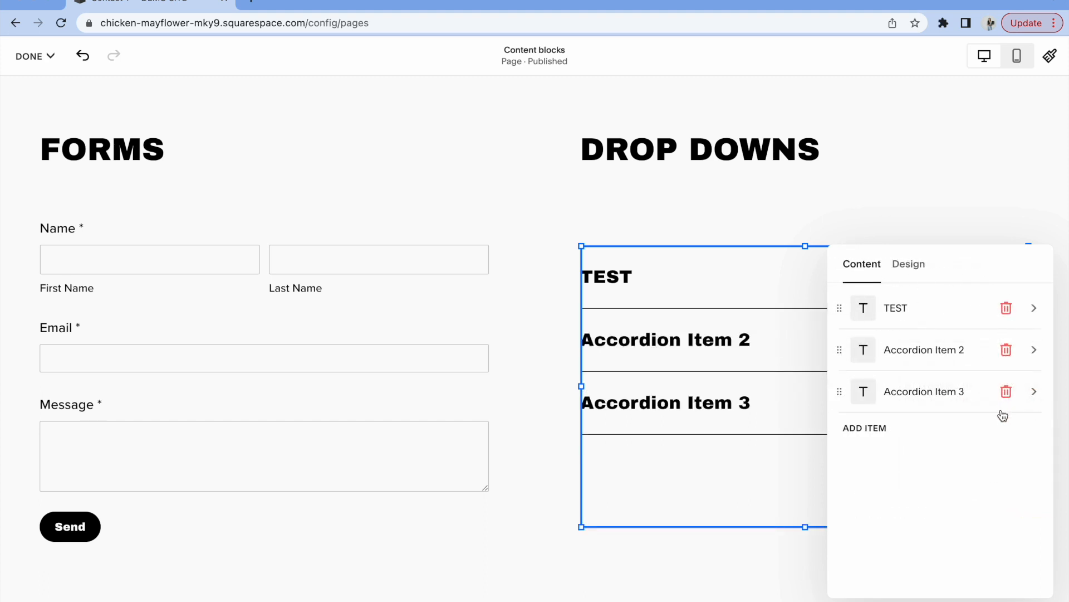
# - Examine the Audio block's file upload and external file options and close its settings
pyautogui.click(805, 207)
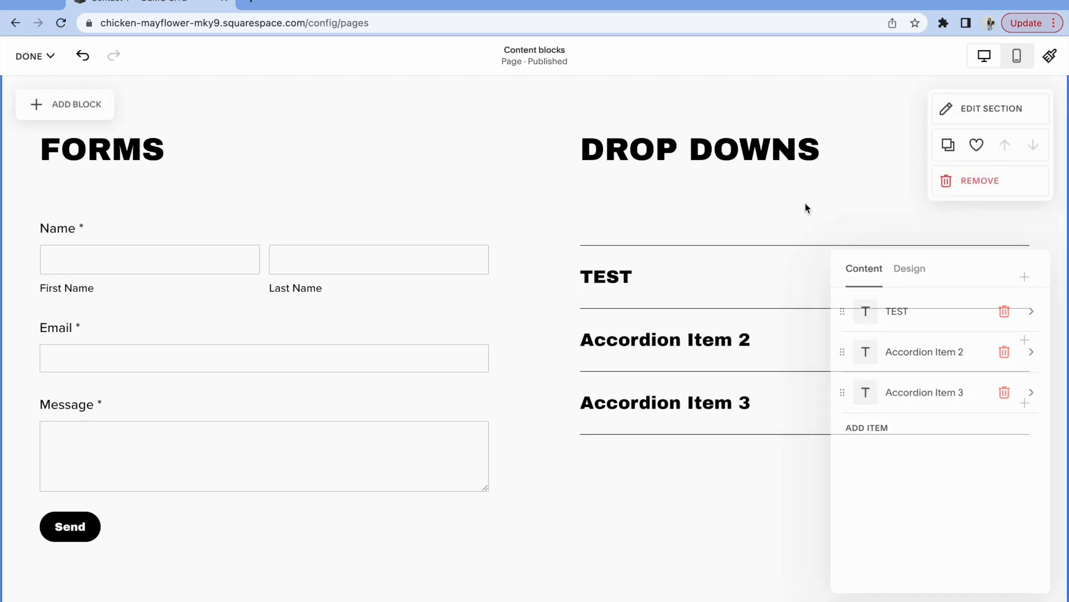
pyautogui.scroll(-8, 195, 210)
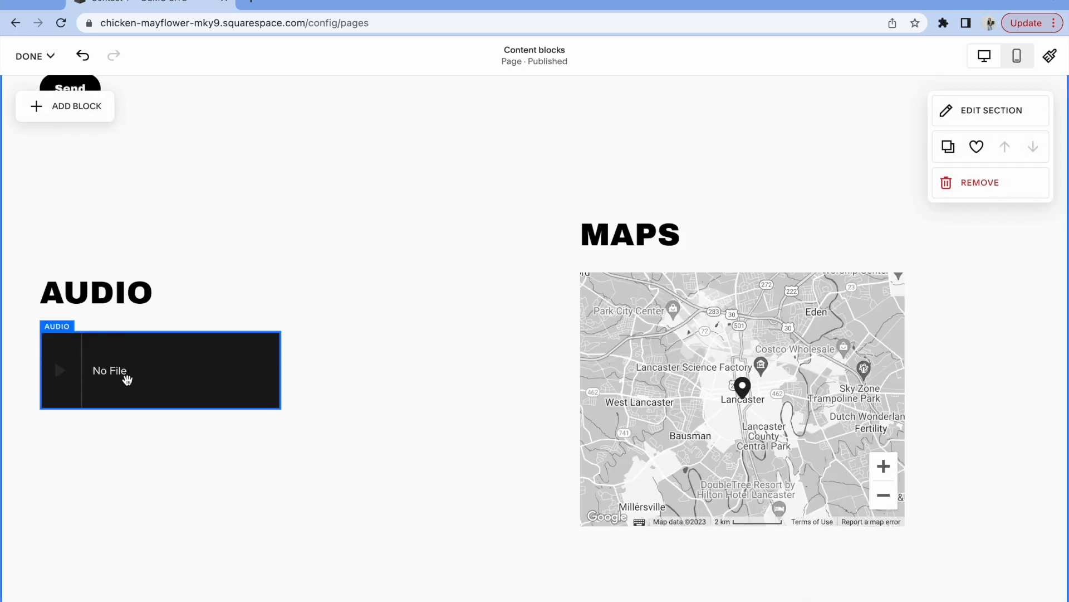
pyautogui.click(110, 373)
pyautogui.click(55, 302)
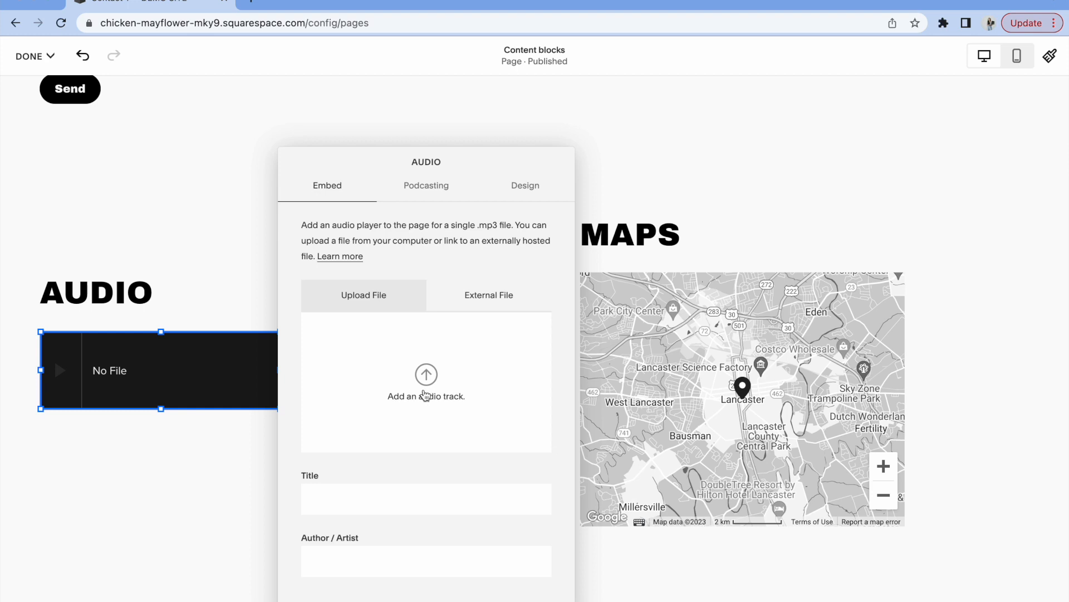
pyautogui.click(483, 297)
pyautogui.click(383, 299)
pyautogui.click(184, 205)
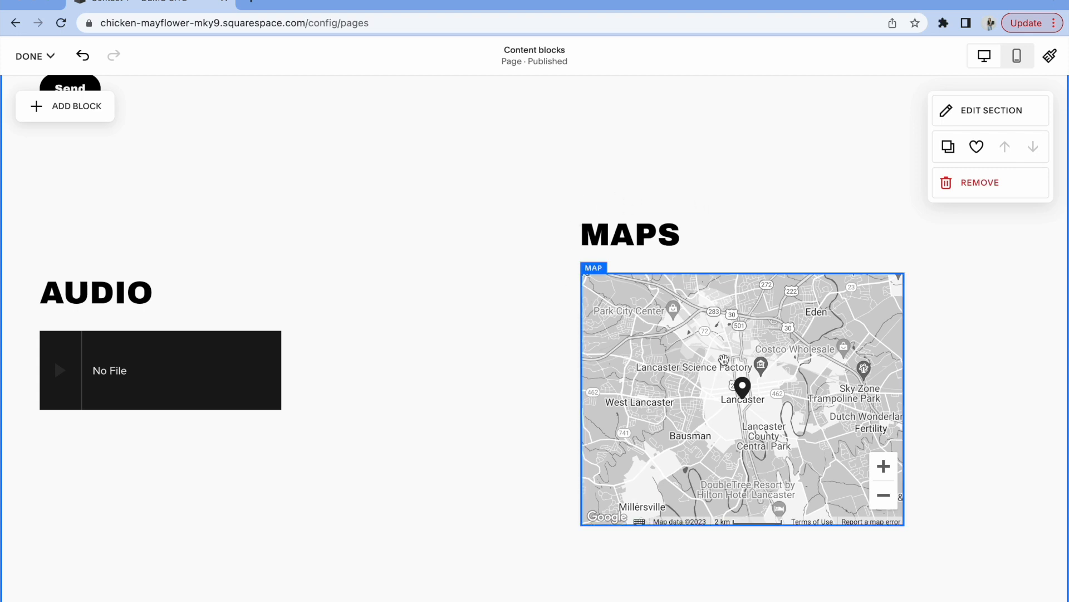
# - Examine the business name, address, city and country fields in the Maps block's content settings
pyautogui.click(696, 352)
pyautogui.click(597, 244)
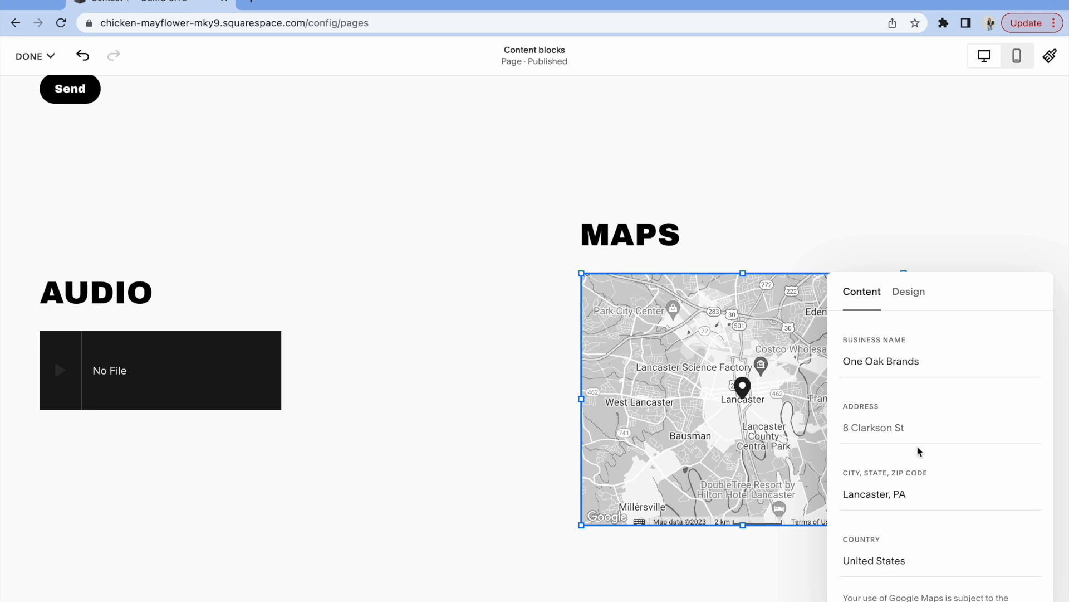
pyautogui.scroll(-1, 916, 449)
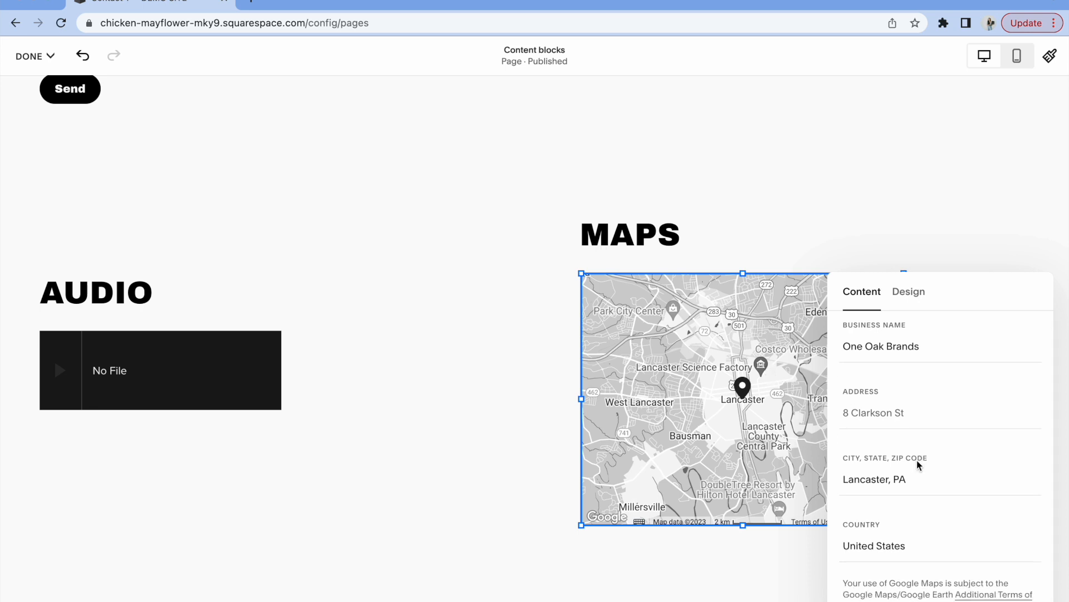
pyautogui.scroll(1, 918, 464)
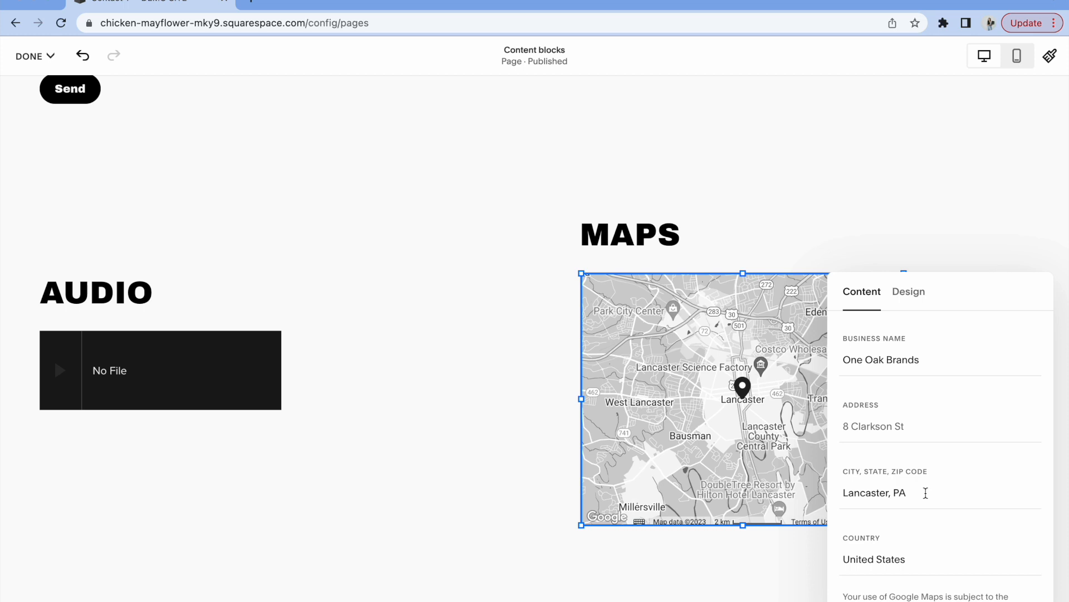
pyautogui.click(887, 427)
# - Examine the map's design settings and list of available map styles, then close them
pyautogui.click(903, 304)
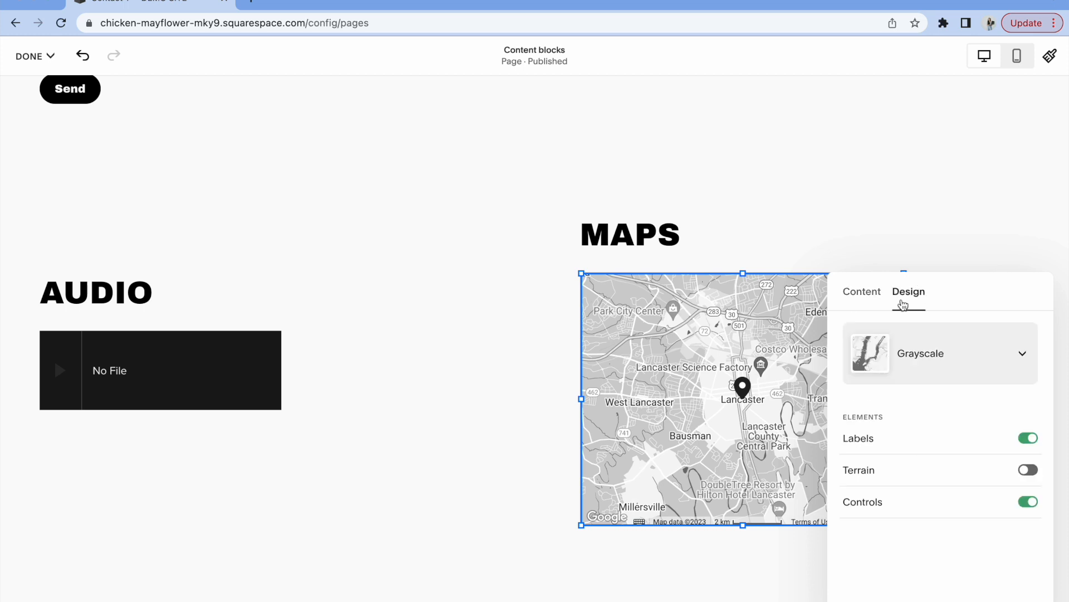
pyautogui.click(940, 354)
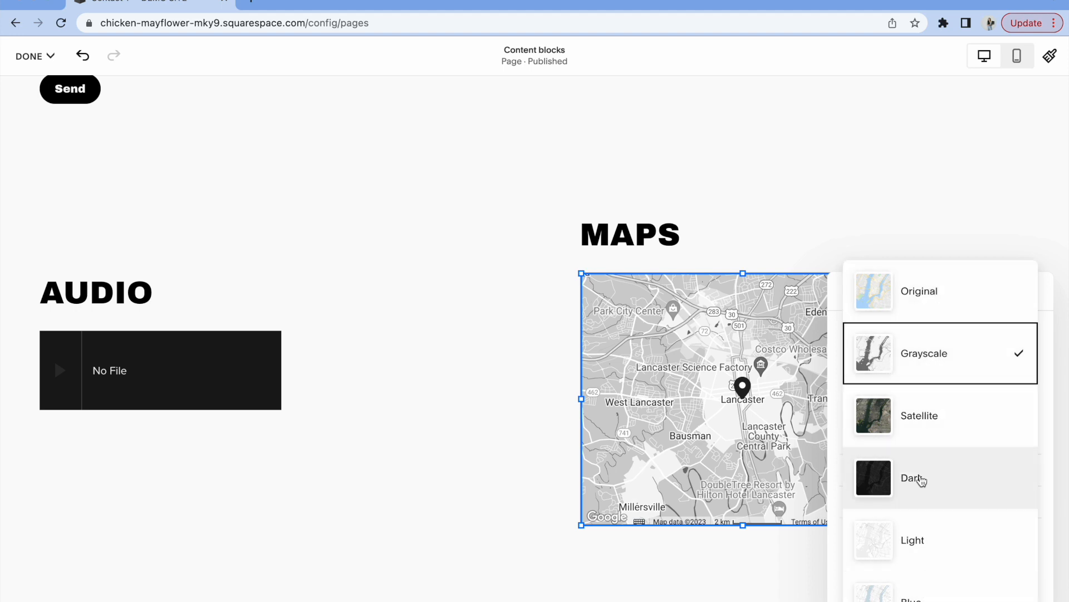
pyautogui.click(842, 195)
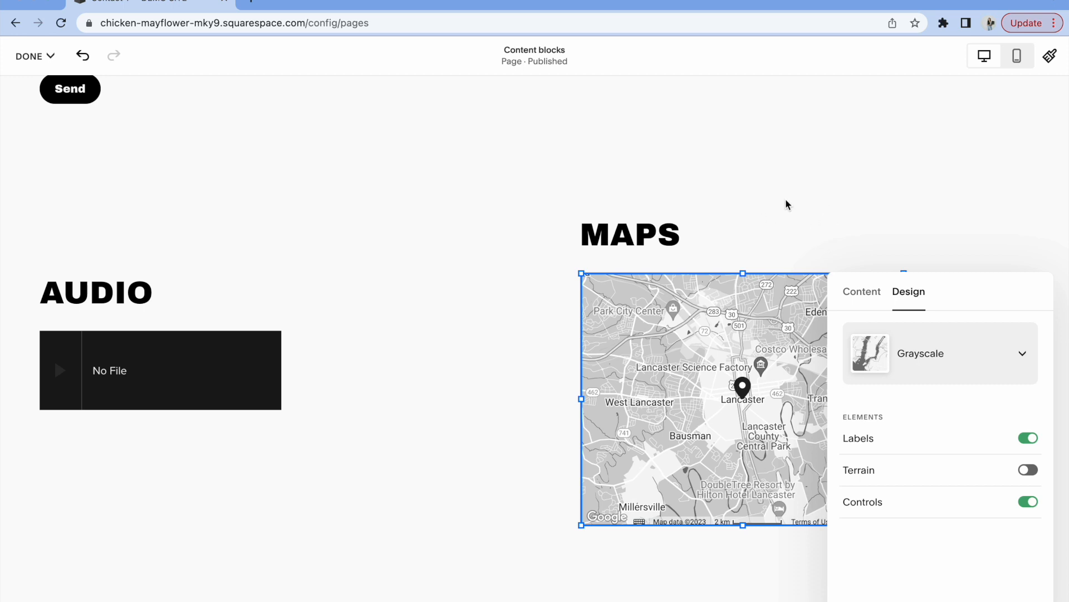
pyautogui.click(773, 217)
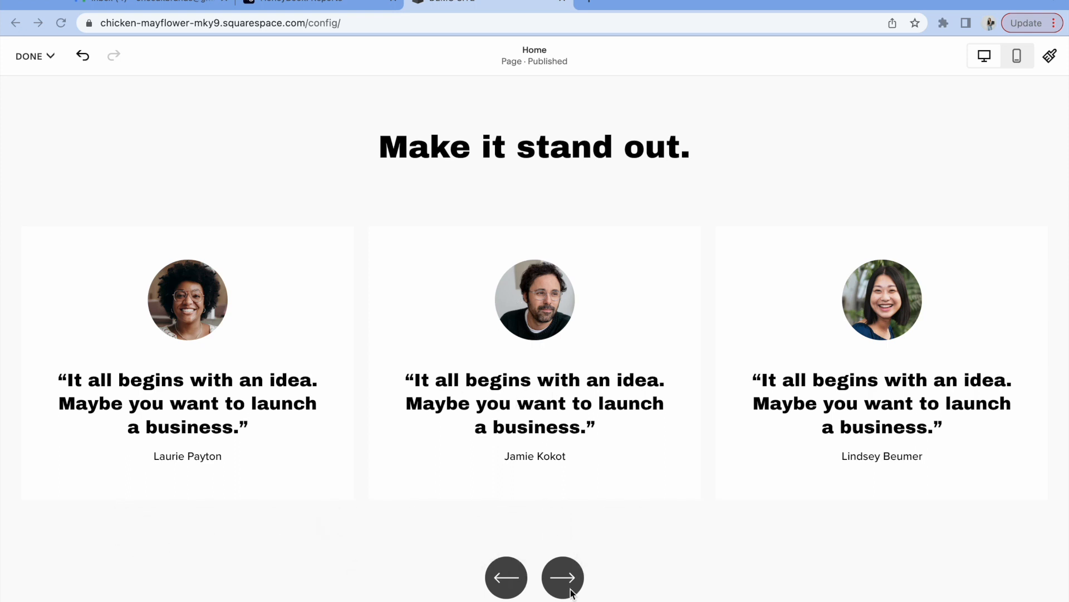
# - Browse forward through the testimonial carousel in the Home page's "Make it stand out." section
pyautogui.scroll(-1, 567, 584)
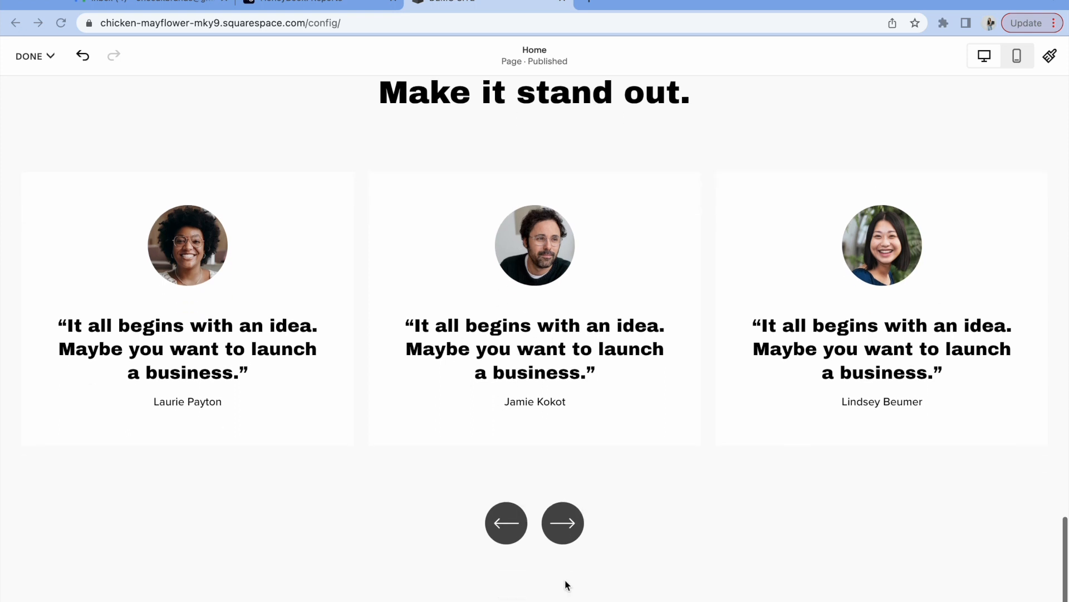
pyautogui.click(571, 526)
pyautogui.click(577, 522)
pyautogui.click(576, 522)
pyautogui.click(576, 523)
# - Move the first testimonial to third place in the "Make it stand out." section's item list
pyautogui.scroll(1, 581, 440)
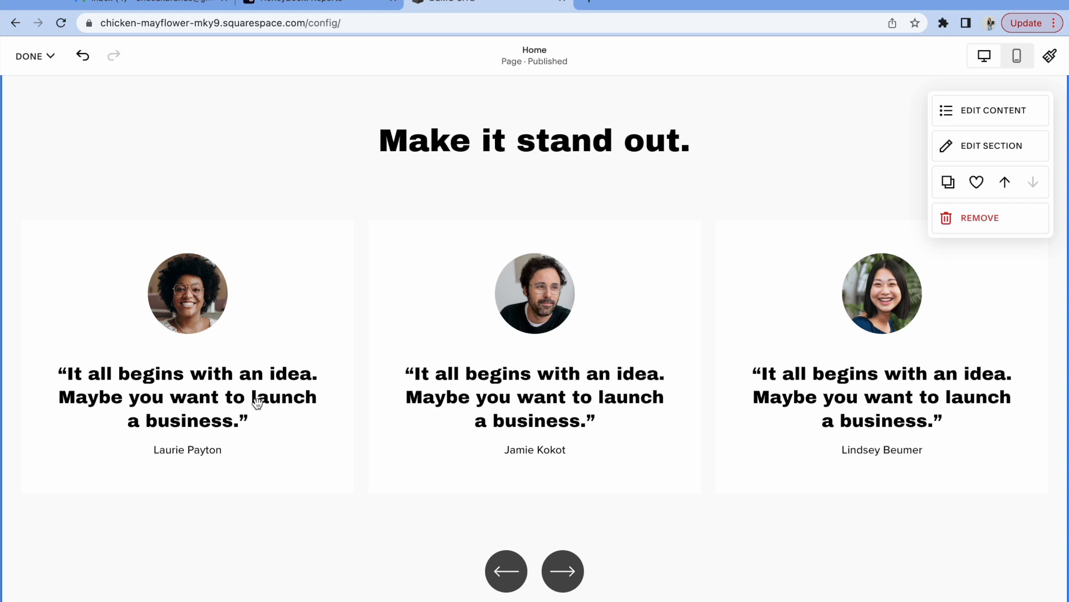
pyautogui.scroll(2, 496, 245)
pyautogui.scroll(-2, 495, 246)
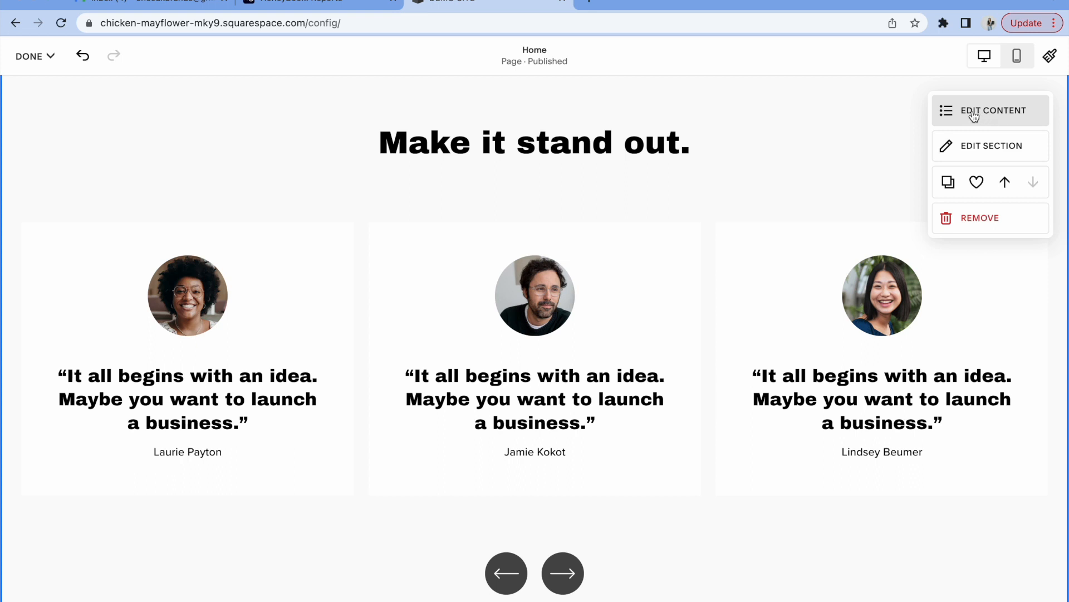
pyautogui.click(972, 111)
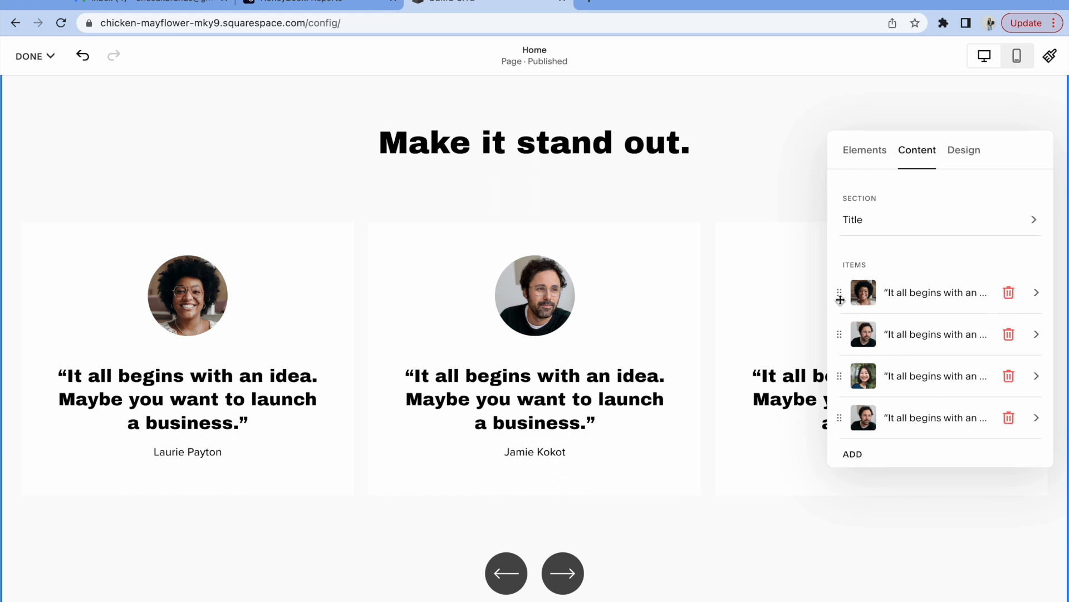
pyautogui.moveTo(839, 294); pyautogui.dragTo(839, 376)
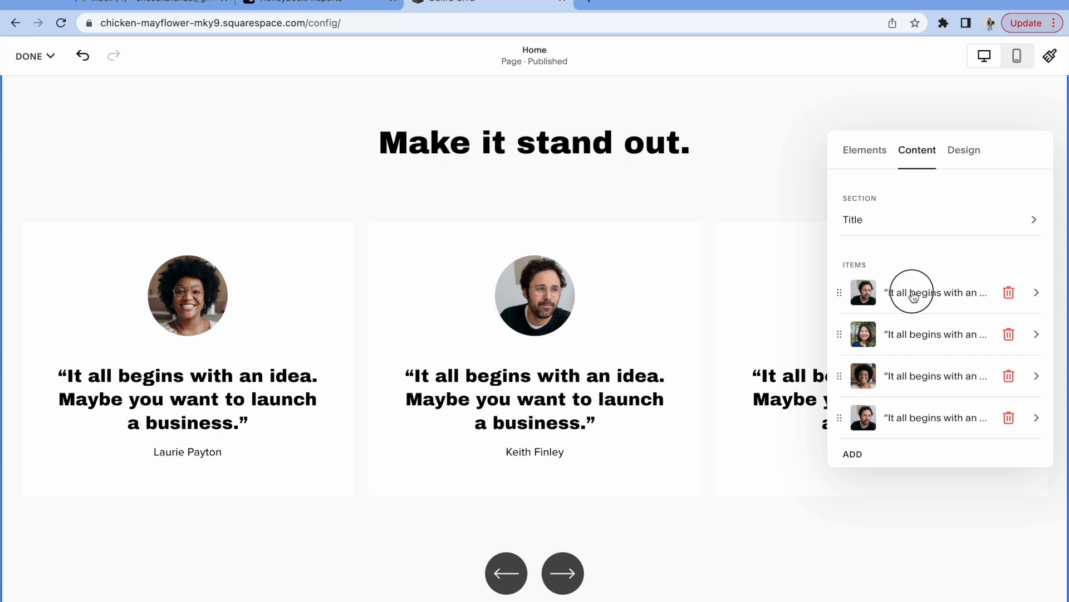
# - Examine the first testimonial item's image, alt text, title and description fields and return to the item list
pyautogui.click(914, 296)
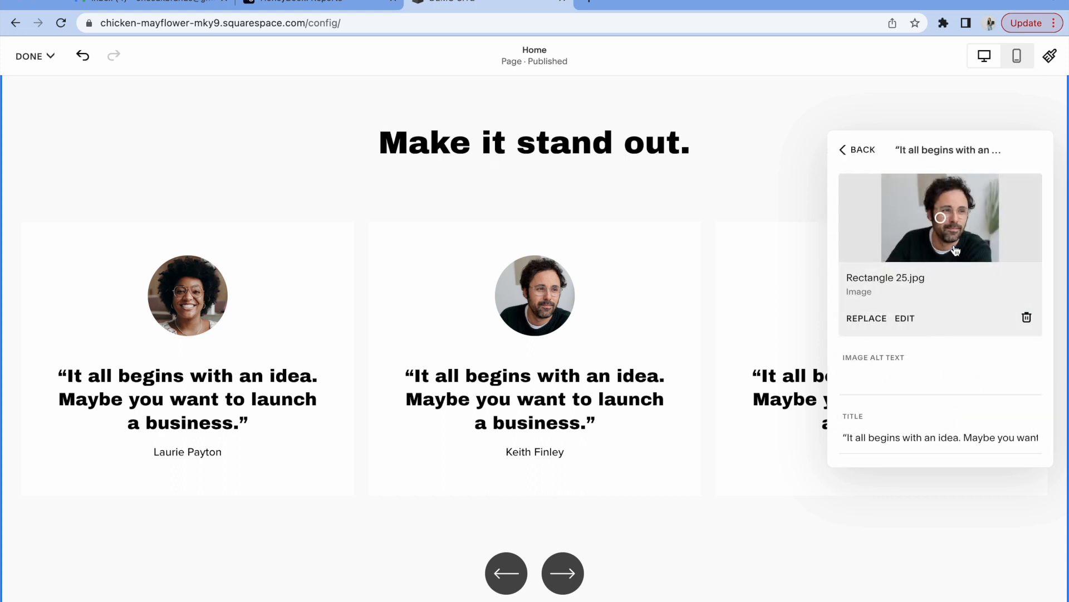
pyautogui.scroll(-3, 915, 344)
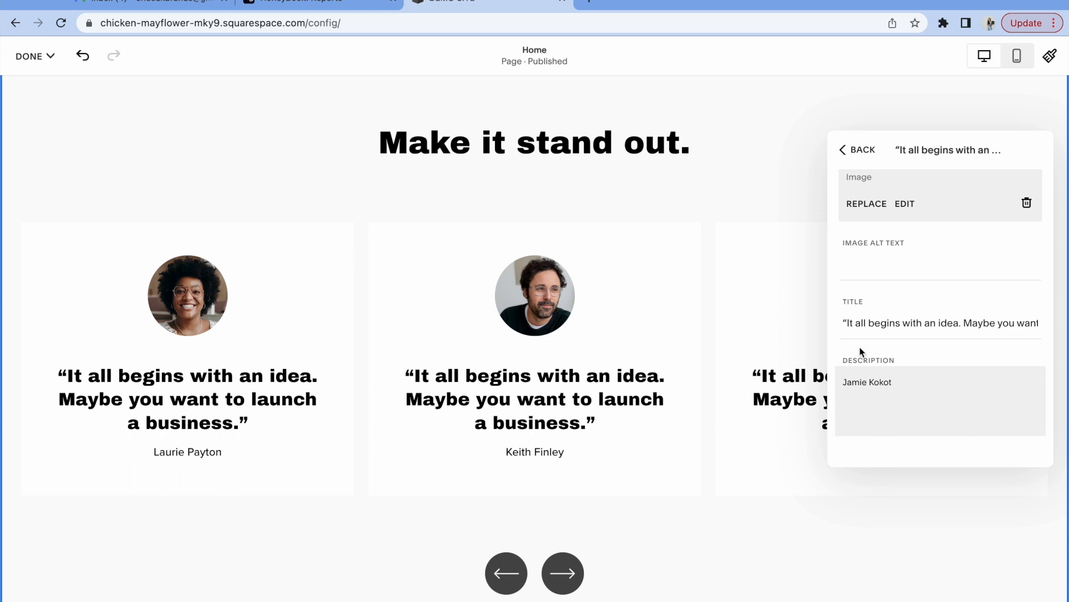
pyautogui.scroll(3, 860, 351)
pyautogui.click(858, 149)
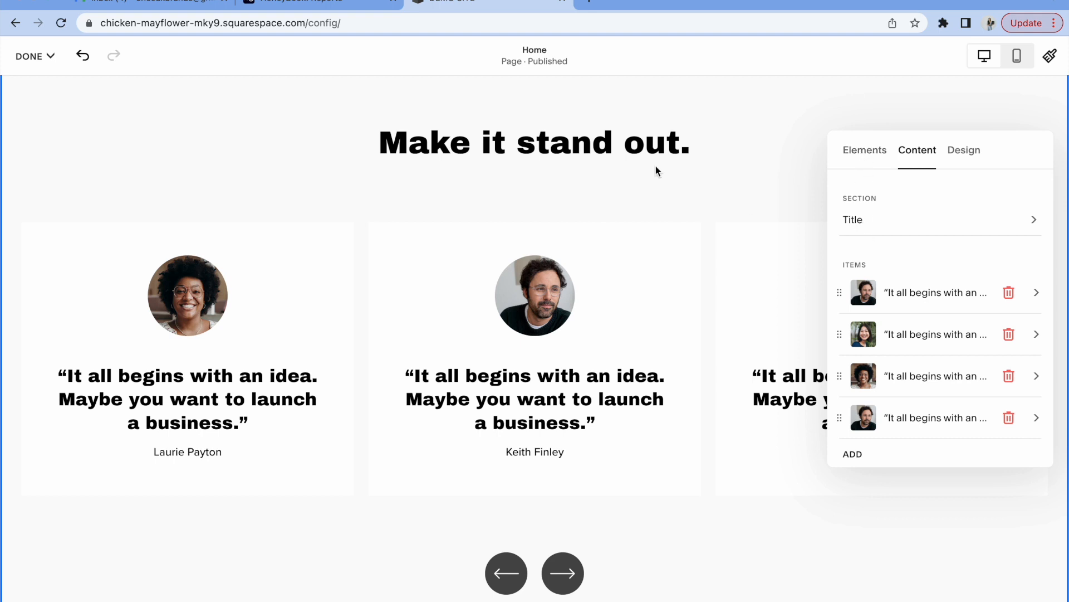
# - Try to select the "Make it stand out." heading directly on the page and view the section's element display options
pyautogui.moveTo(446, 143); pyautogui.dragTo(662, 147)
pyautogui.click(610, 157)
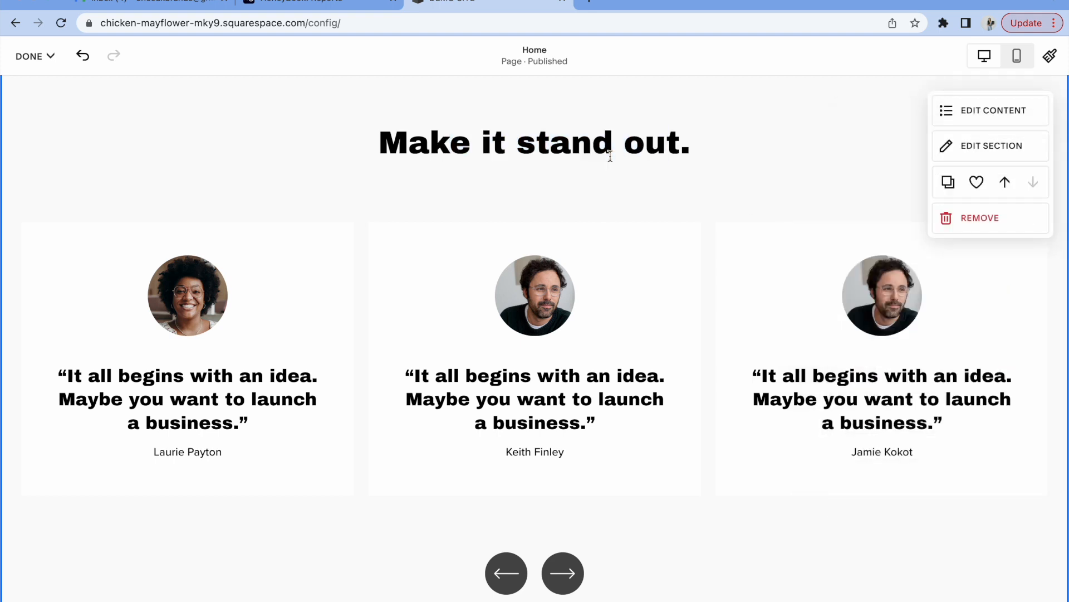
pyautogui.doubleClick(621, 150)
pyautogui.click(621, 149)
pyautogui.click(961, 111)
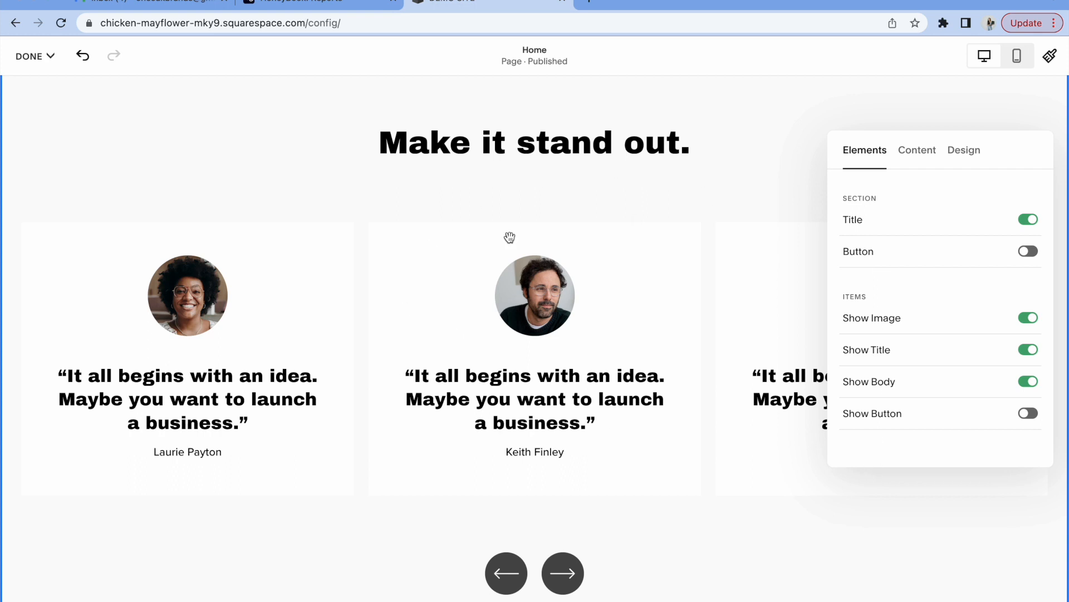
pyautogui.click(797, 167)
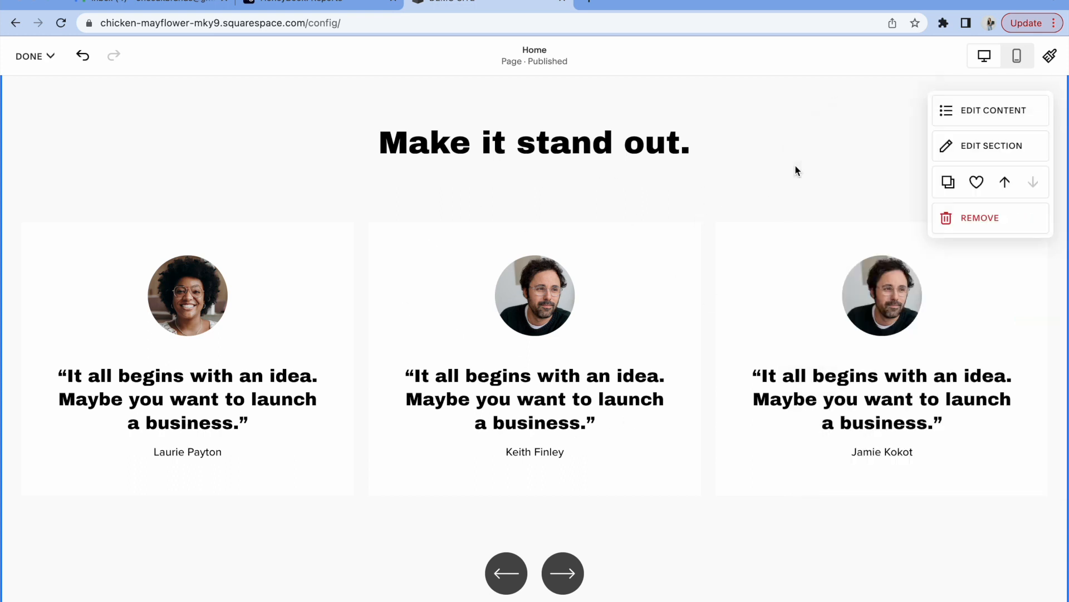
# - Switch the Home page to the mobile view and review its sections
pyautogui.scroll(-1, 498, 324)
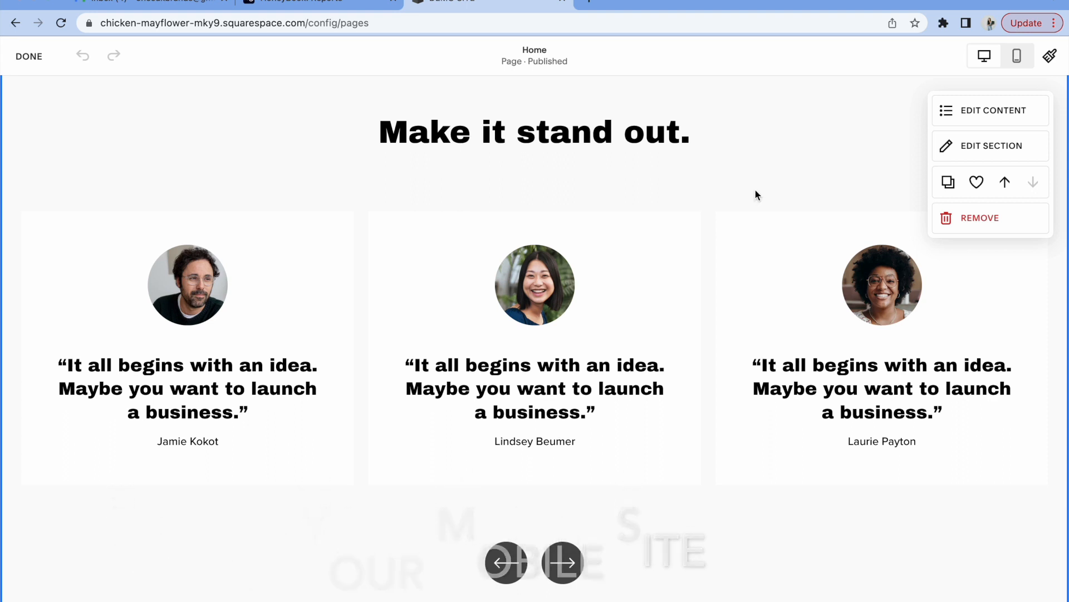
pyautogui.click(1018, 58)
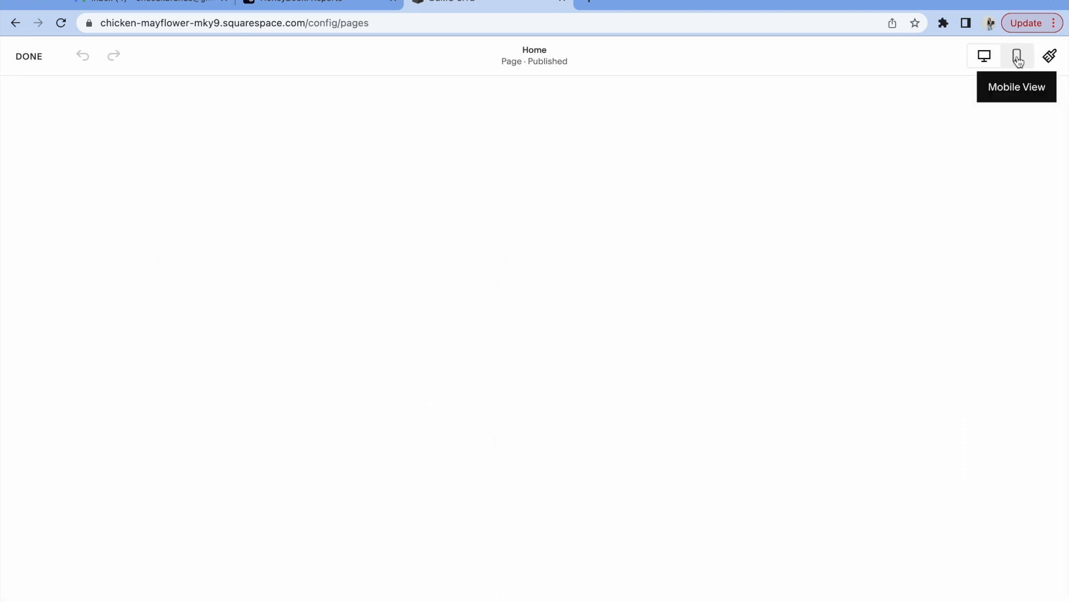
pyautogui.moveTo(770, 222)
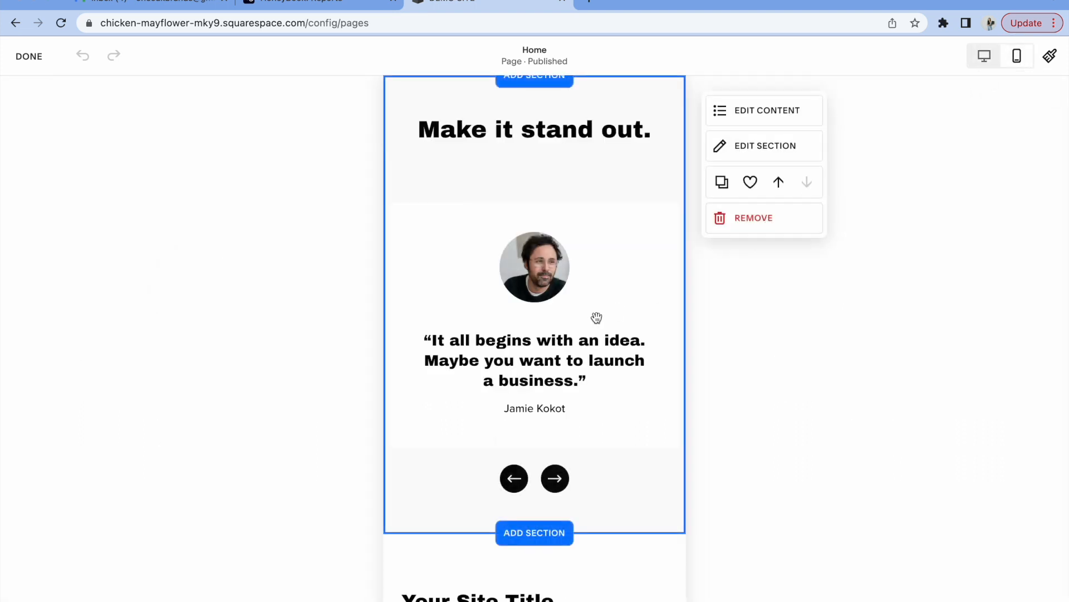
pyautogui.scroll(-3, 595, 315)
pyautogui.scroll(3, 596, 316)
pyautogui.scroll(10, 597, 317)
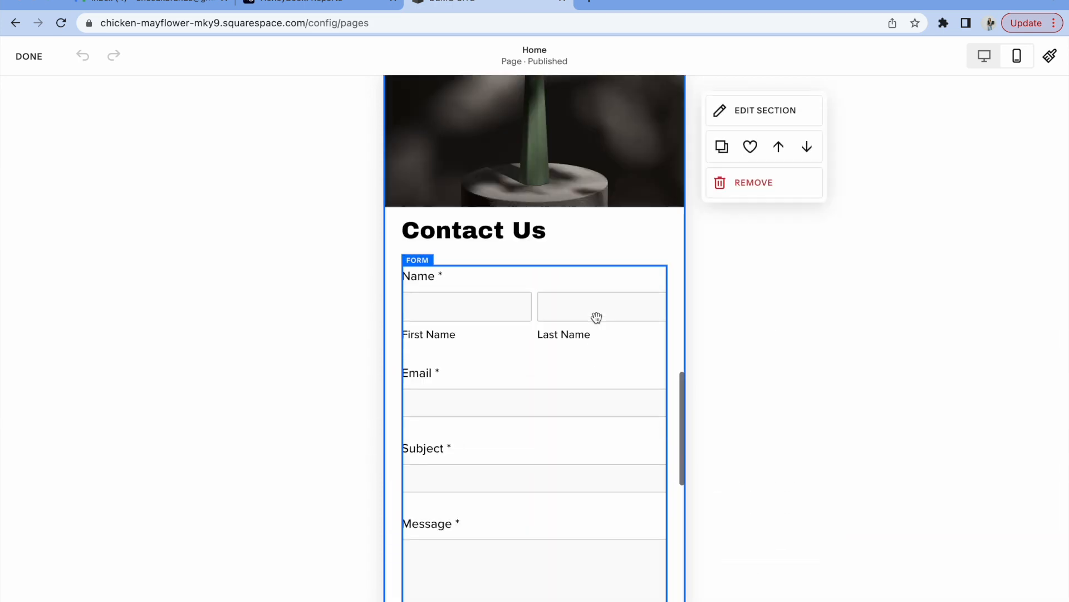
pyautogui.scroll(8, 596, 316)
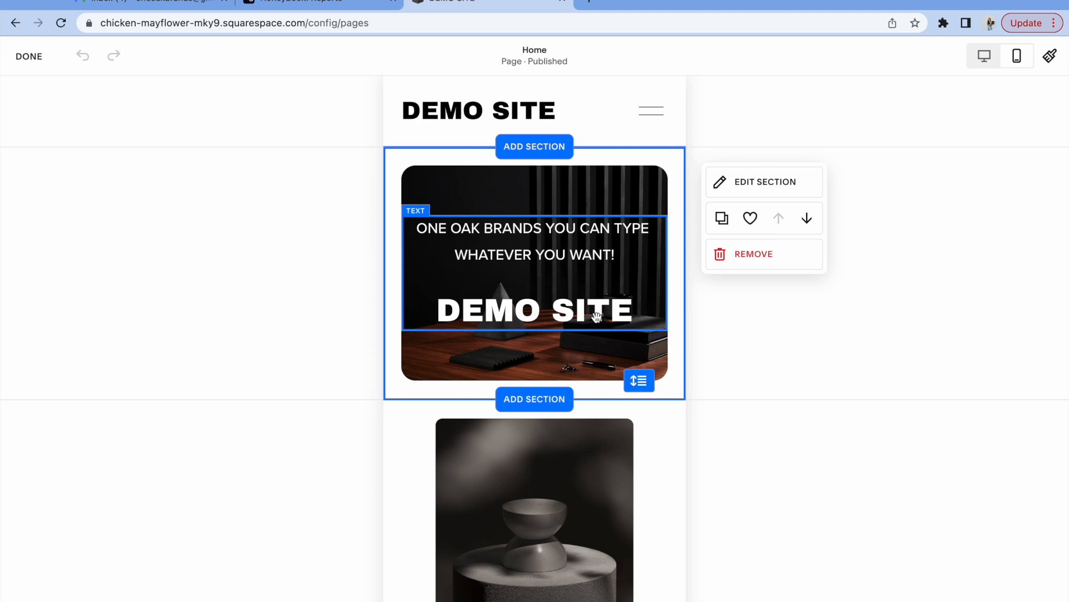
pyautogui.scroll(-4, 597, 316)
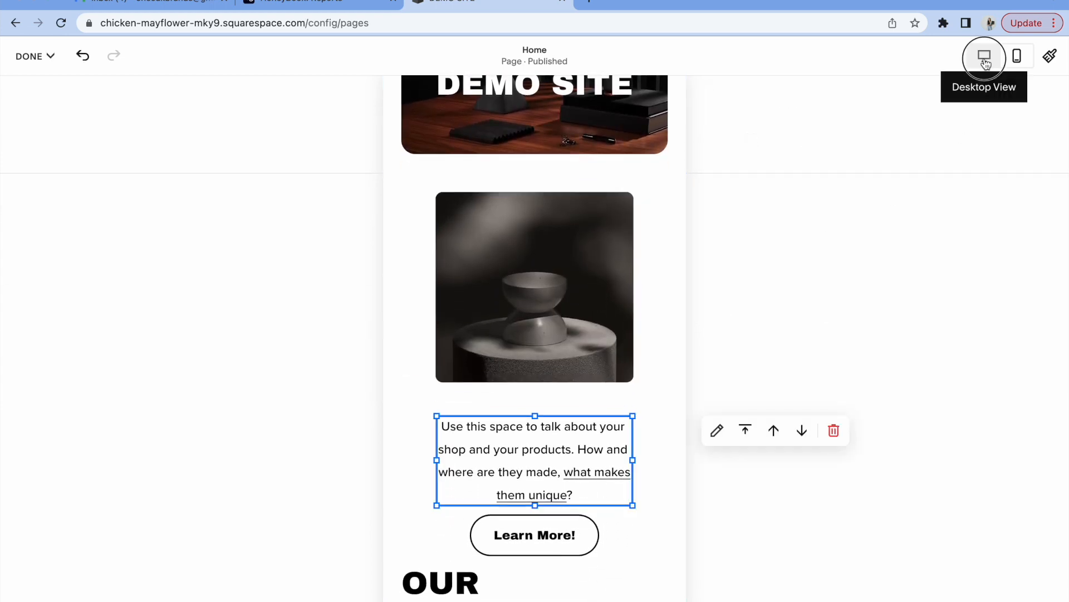
# - Return the Home page to the desktop view and save its changes
pyautogui.click(985, 61)
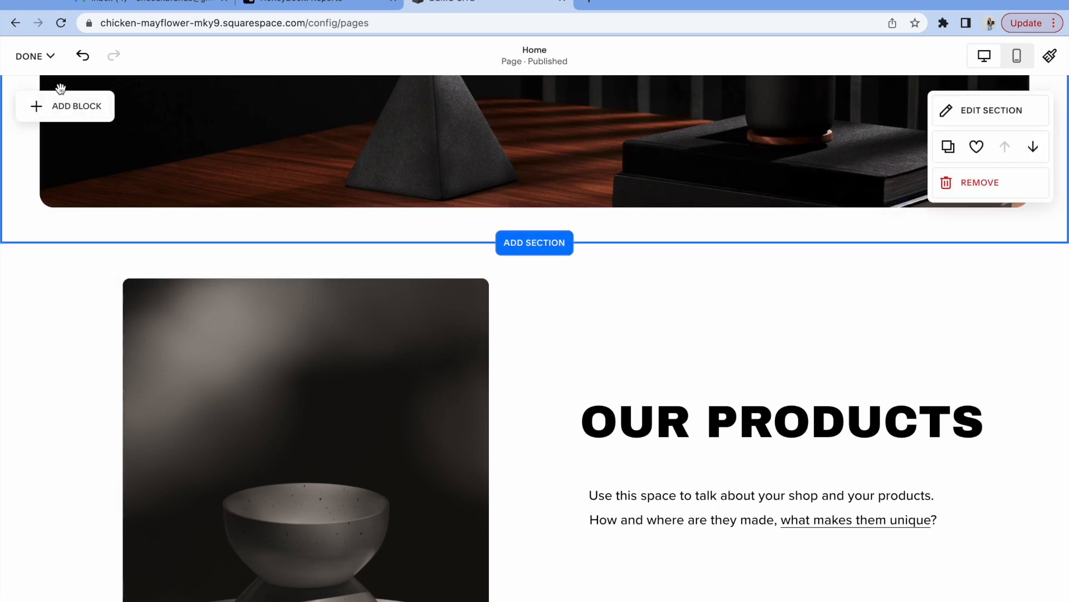
pyautogui.click(44, 65)
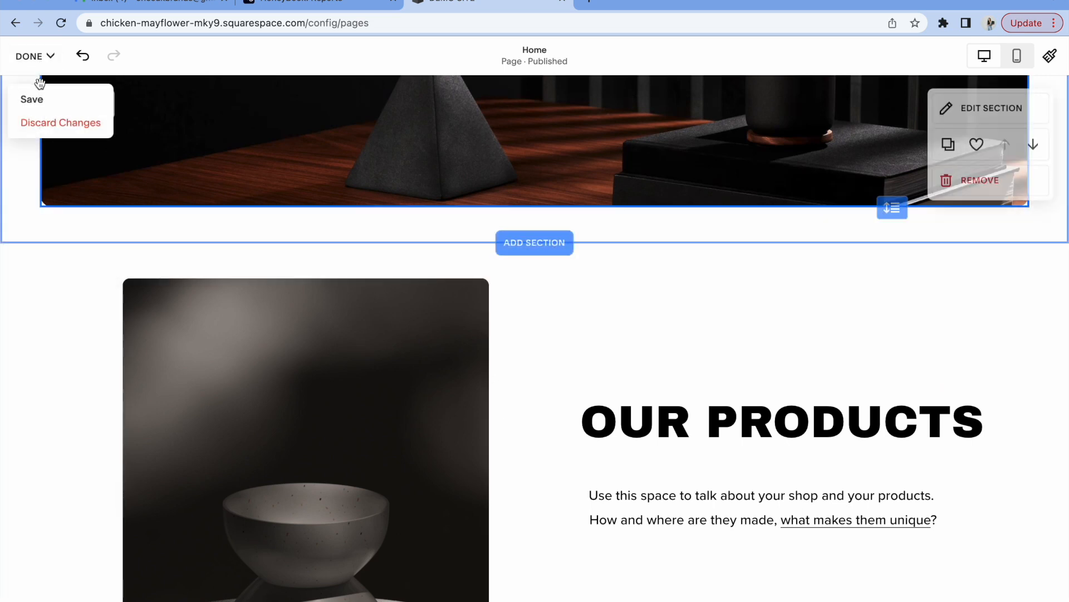
pyautogui.click(42, 110)
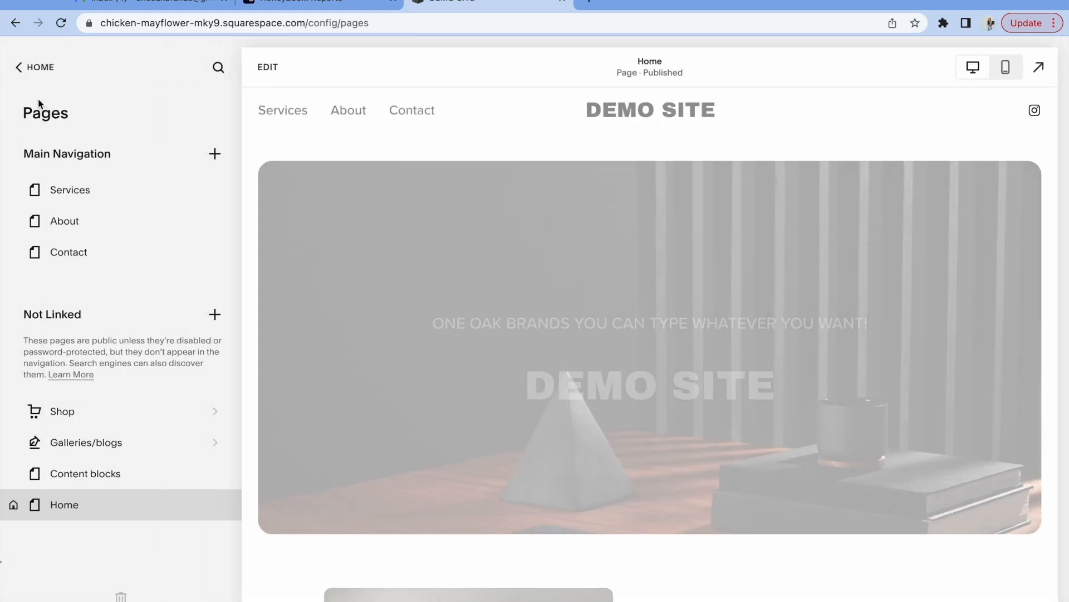